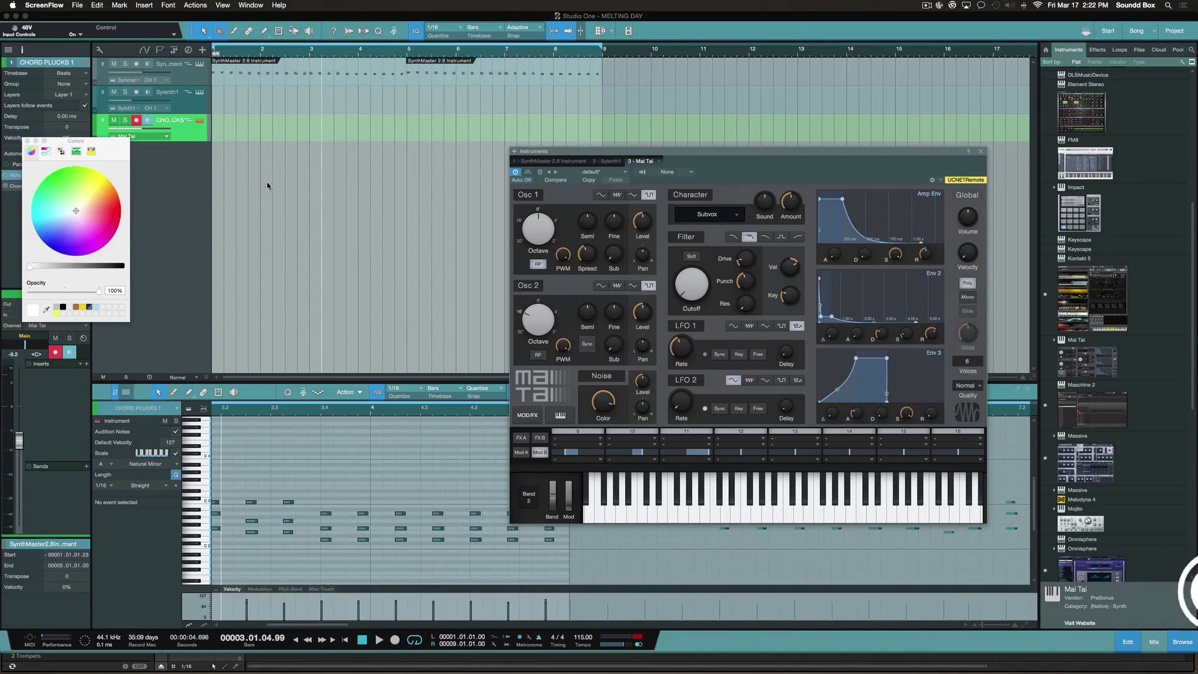
Open the SynthMaster instrument and play the track's existing chord part from bar 5
click(201, 84)
click(192, 81)
click(627, 218)
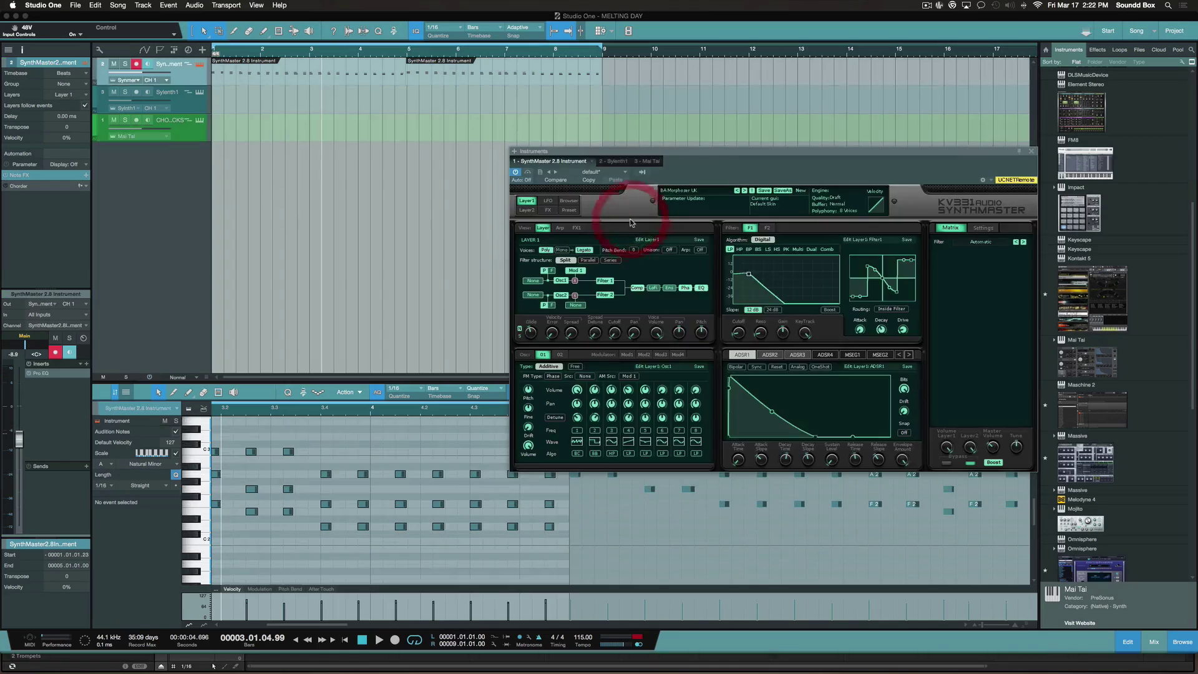
click(407, 55)
key(space)
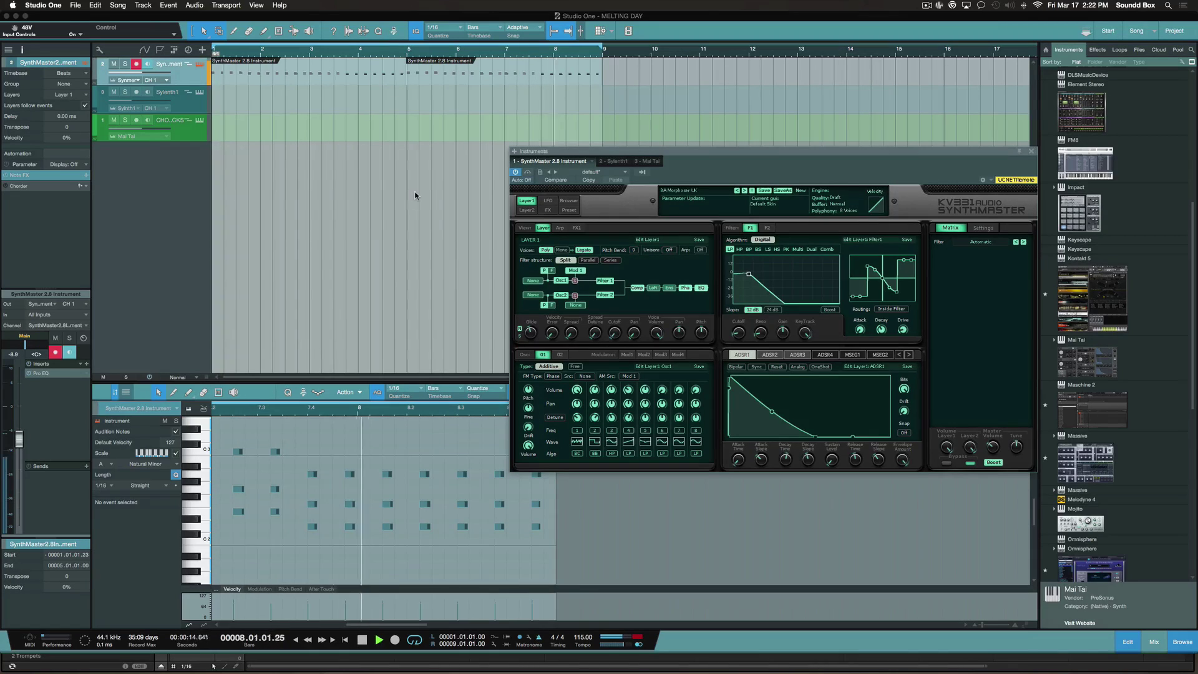
key(space)
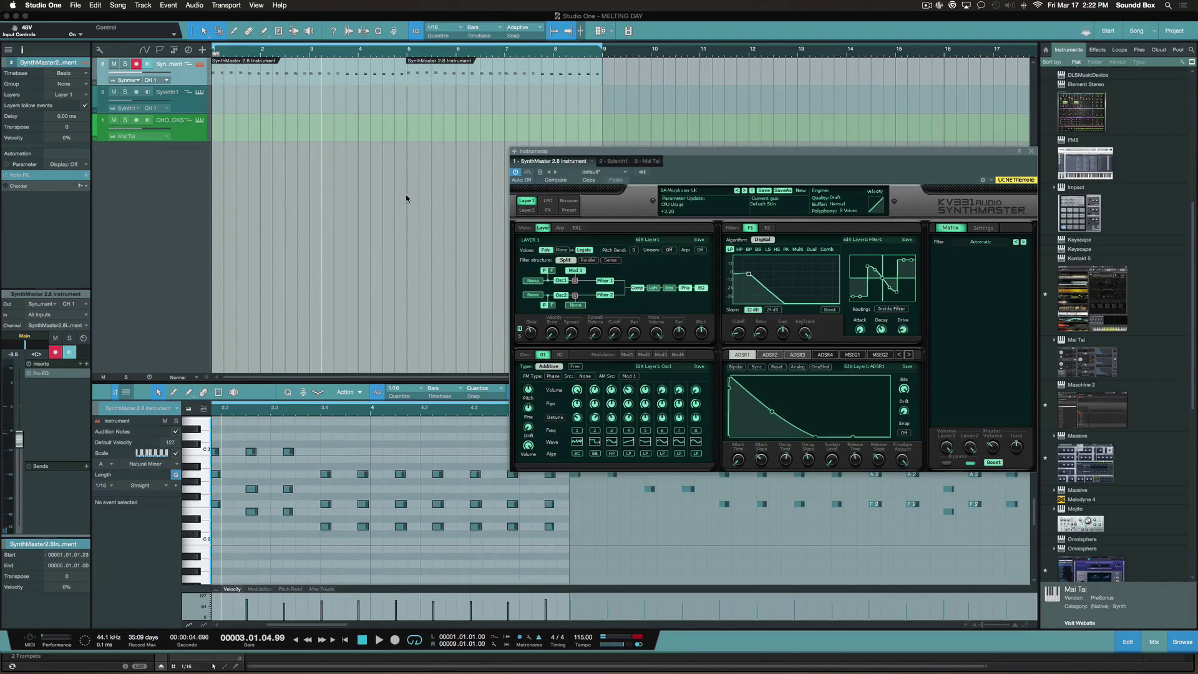
Open the Mai Tai instrument of the CHORD PLUCKS 1 track and reposition its window
click(188, 132)
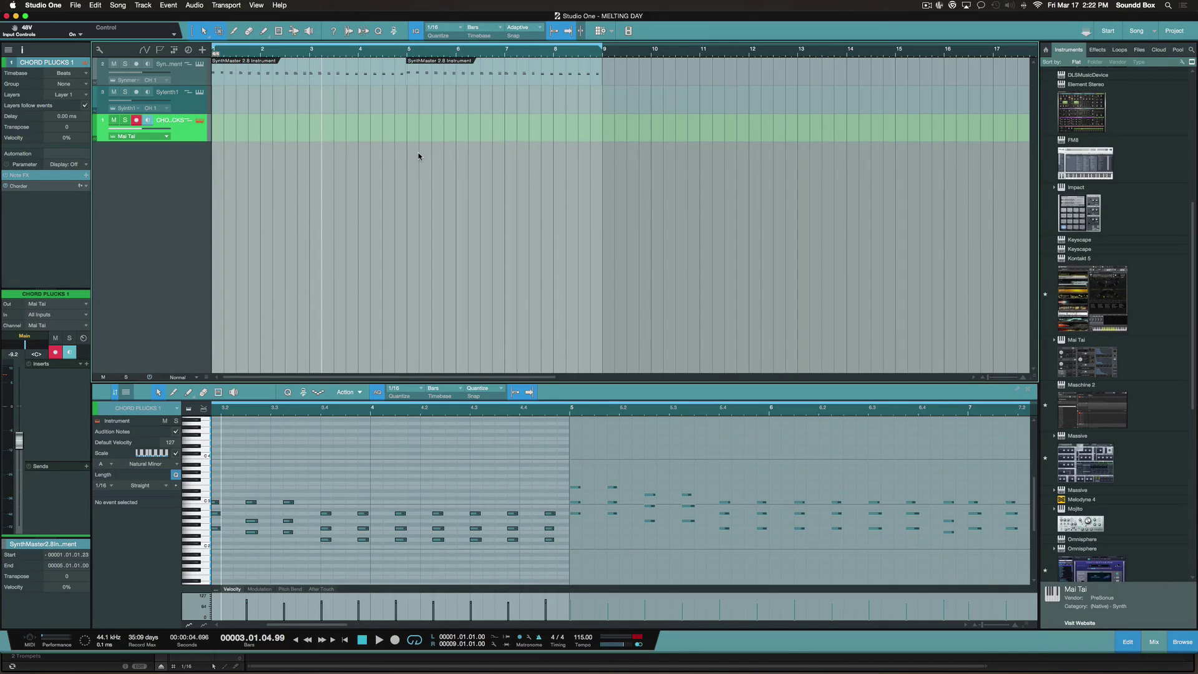
click(201, 122)
click(201, 122)
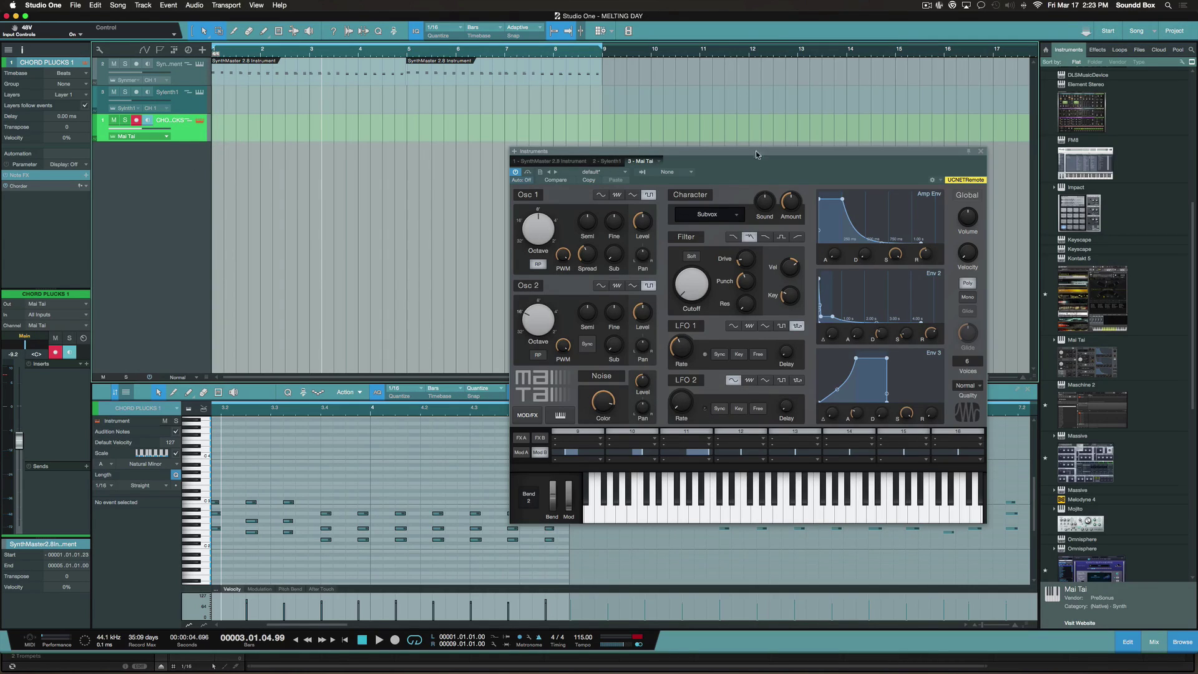
drag(744, 151, 762, 137)
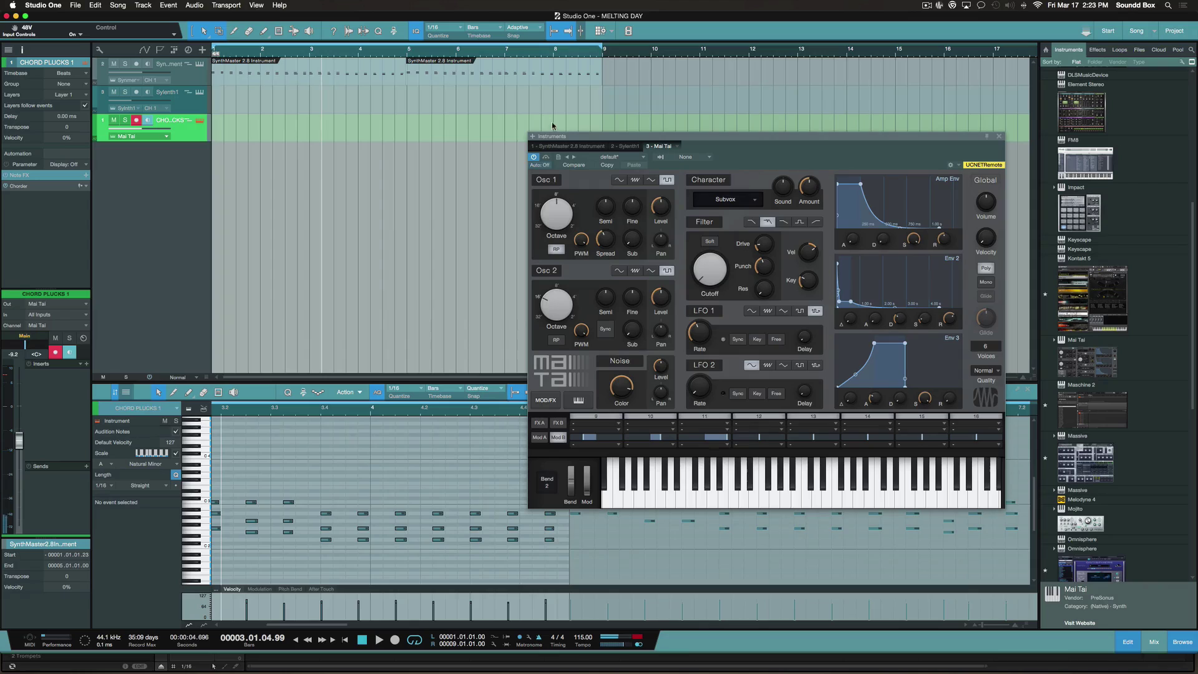
Open the Chorder on the CHORD PLUCKS 1 track, examine its preset list and preset storage options, and close it
click(189, 123)
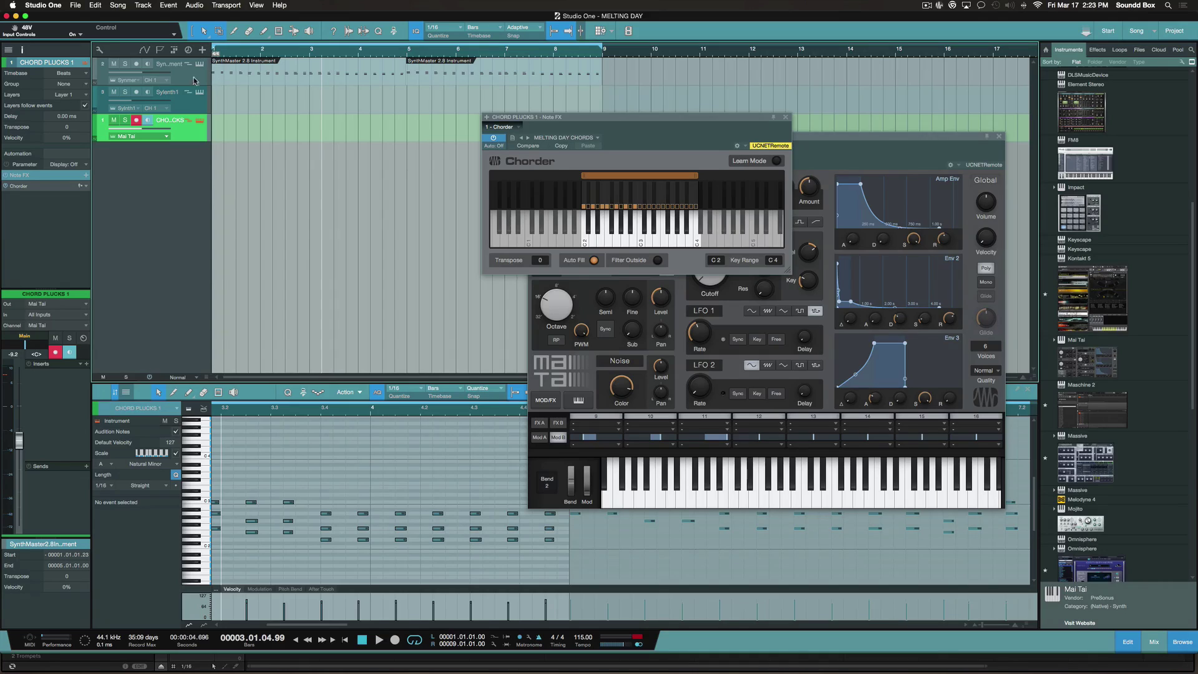
click(598, 137)
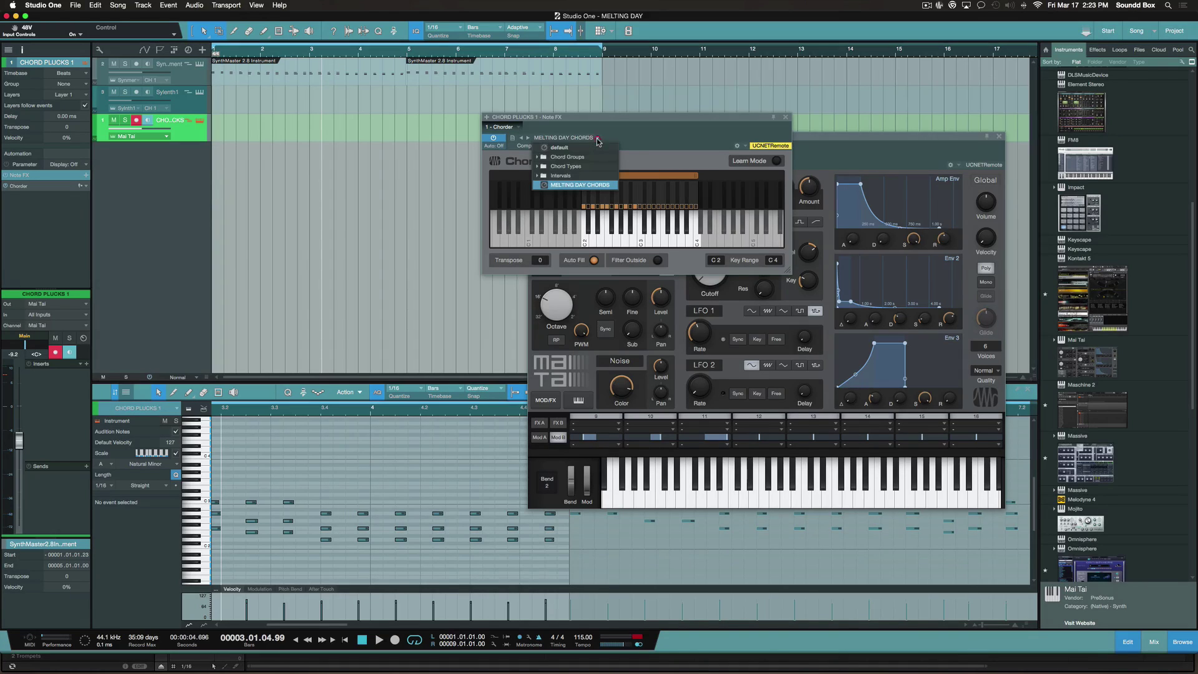
click(519, 139)
click(515, 138)
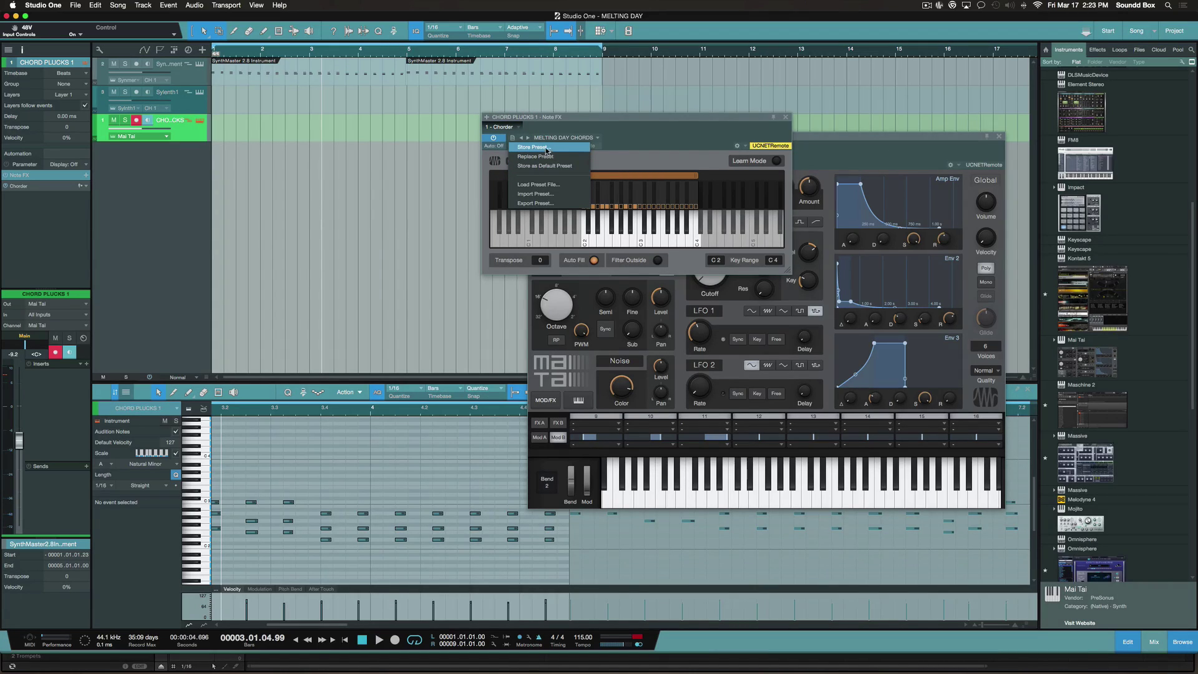
click(644, 146)
click(598, 137)
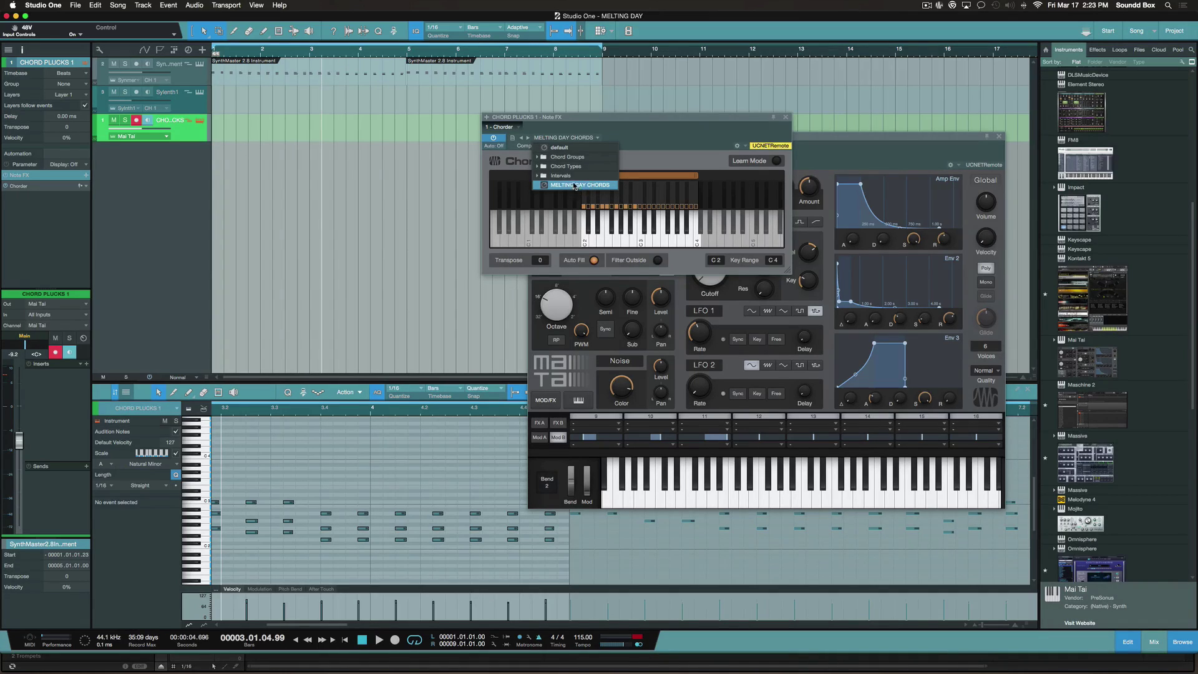
click(656, 161)
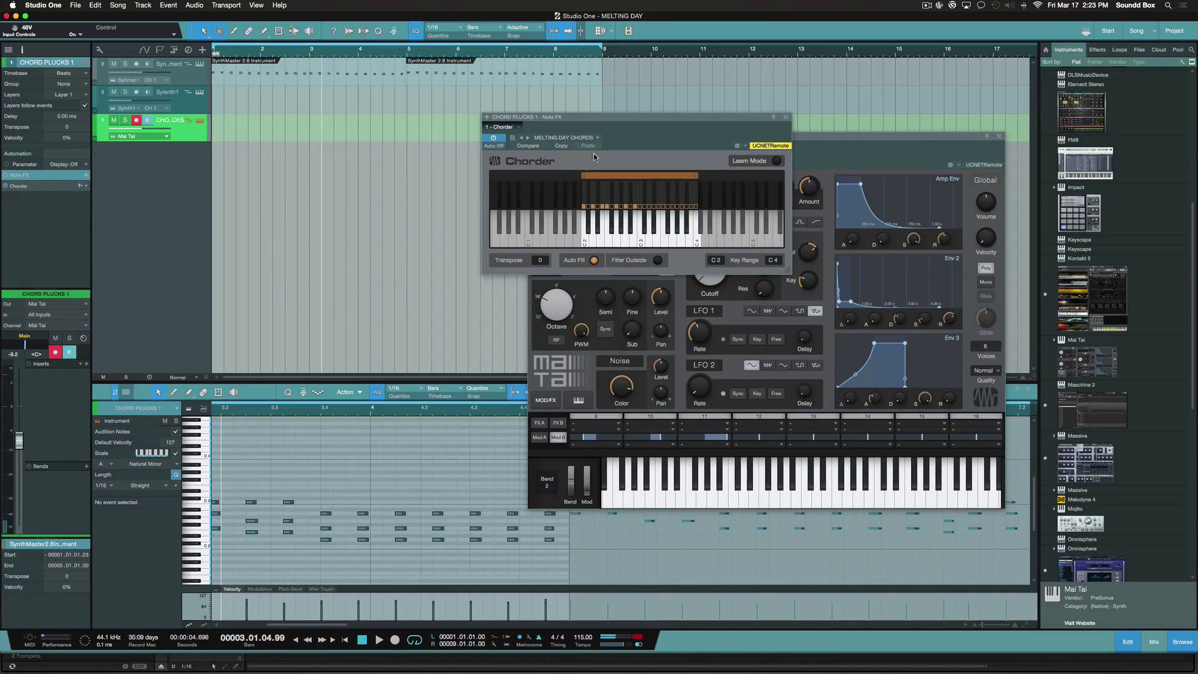
click(426, 147)
click(697, 117)
drag(697, 117, 681, 152)
click(769, 151)
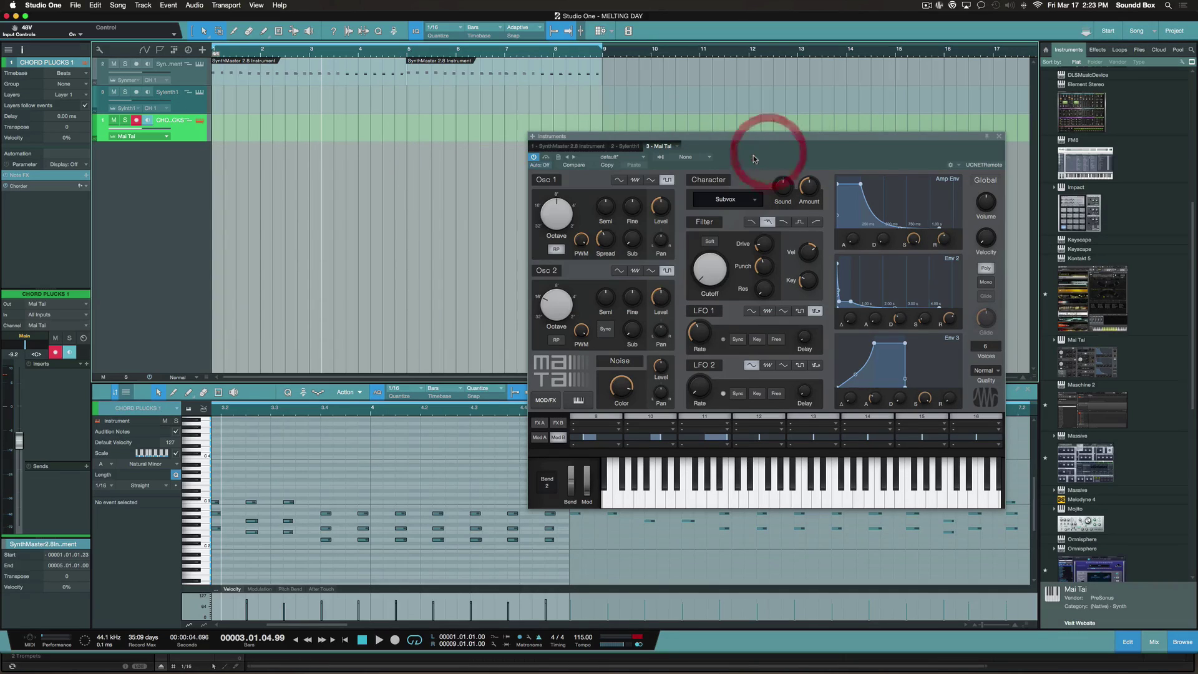
Record a four-bar part from bar 5 to bar 9 on the CHORD PLUCKS 1 track
drag(641, 138, 728, 173)
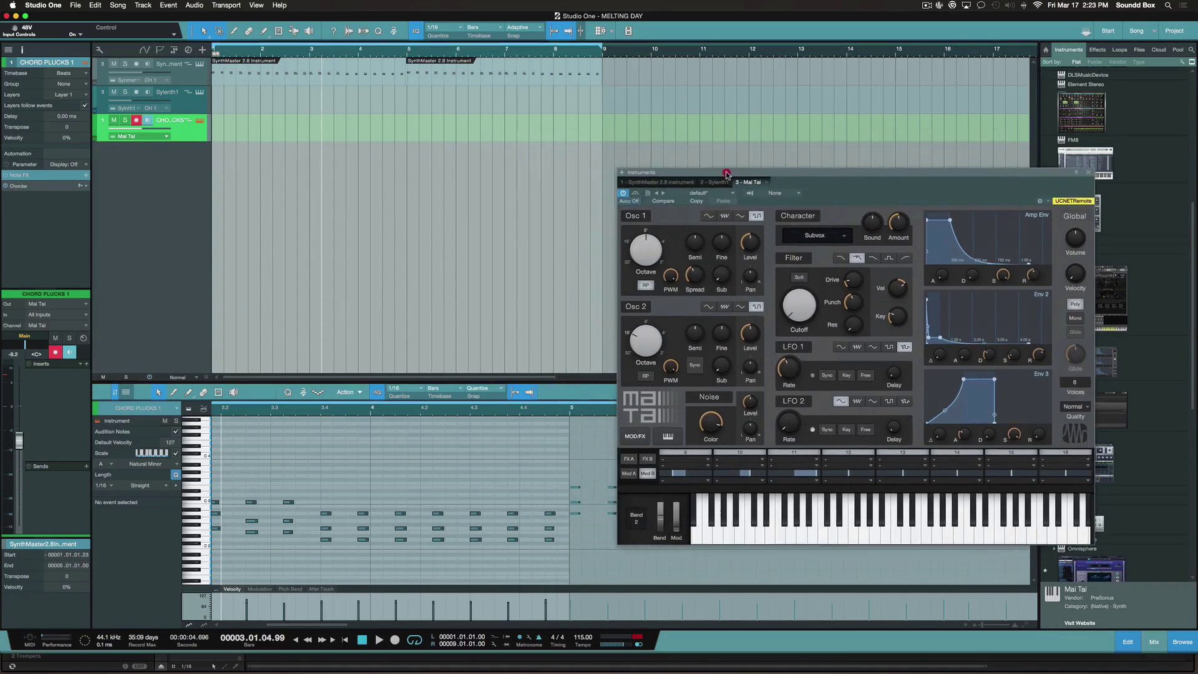
click(407, 198)
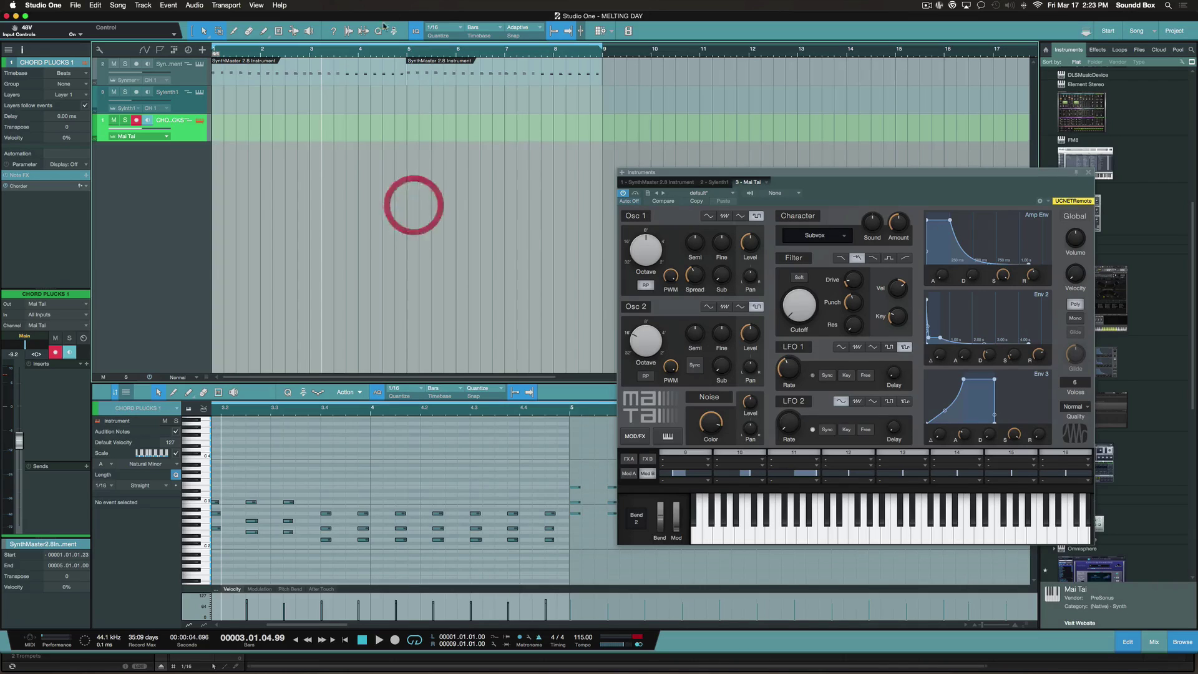
click(407, 56)
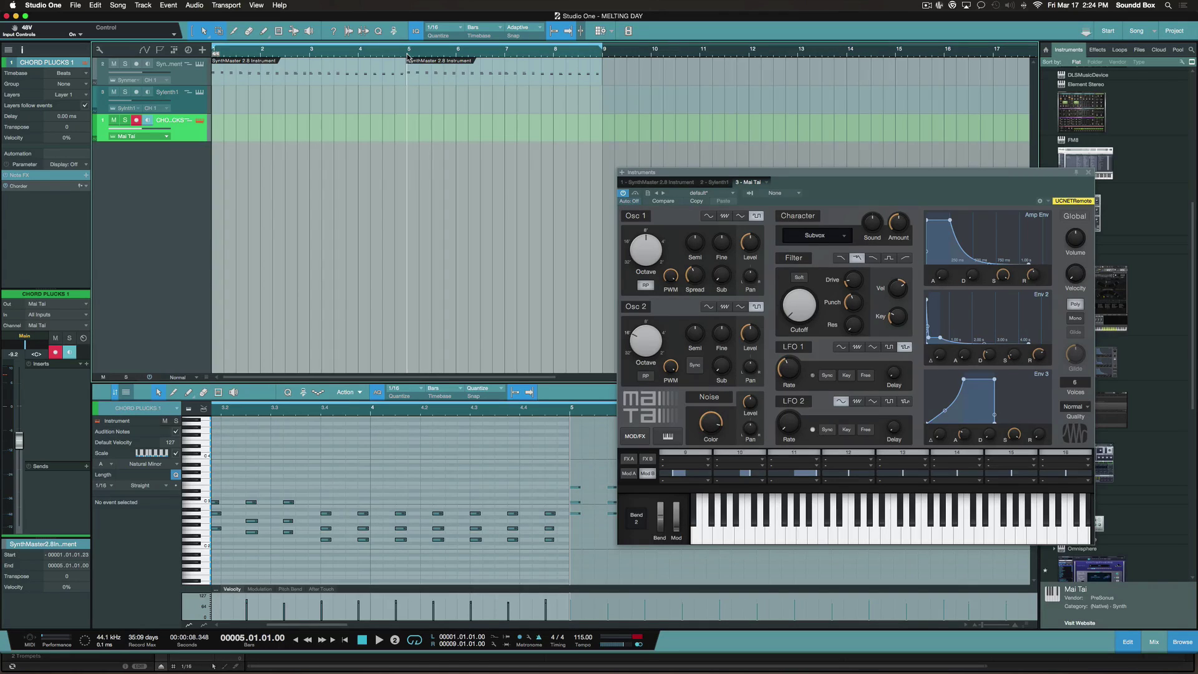
key(KP_Multiply)
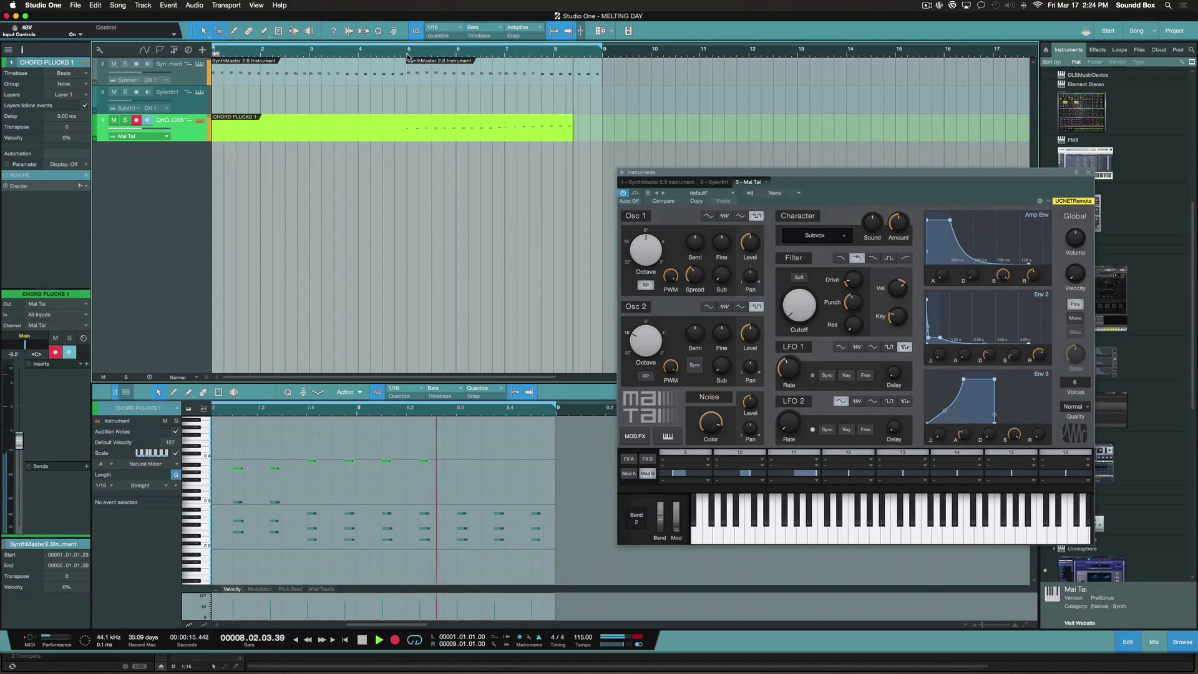
key(space)
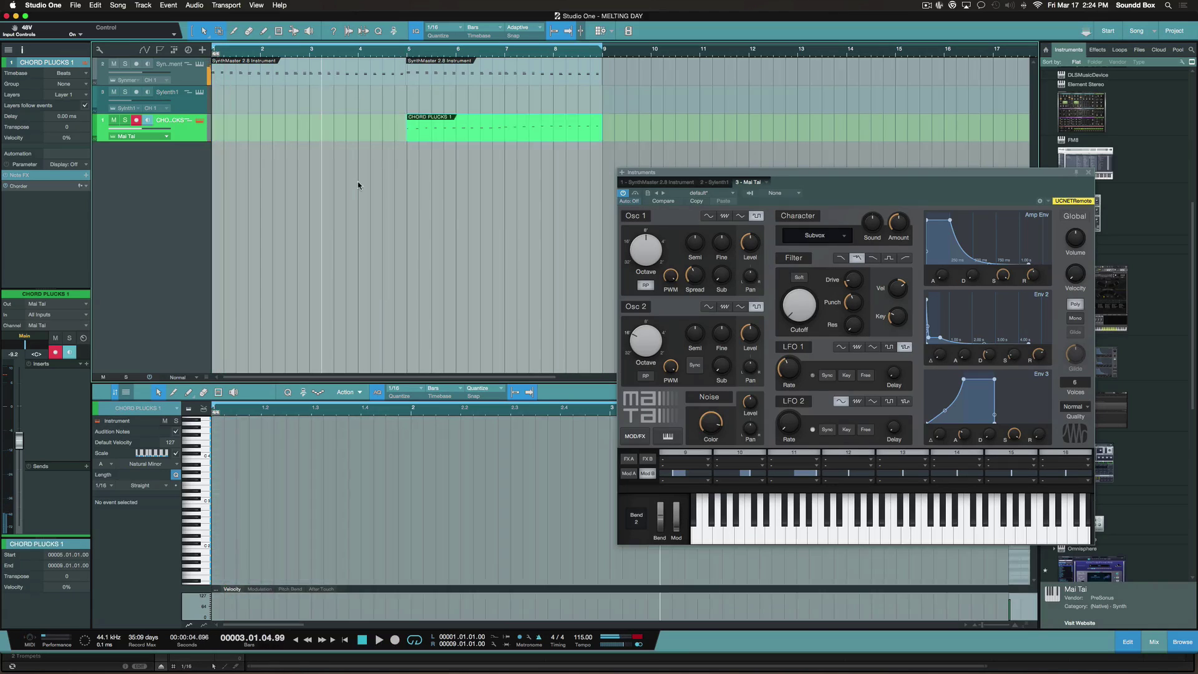
Select all notes of the recorded CHORD PLUCKS 1 part, hide the Mai Tai window and raise their velocities to the maximum
click(444, 166)
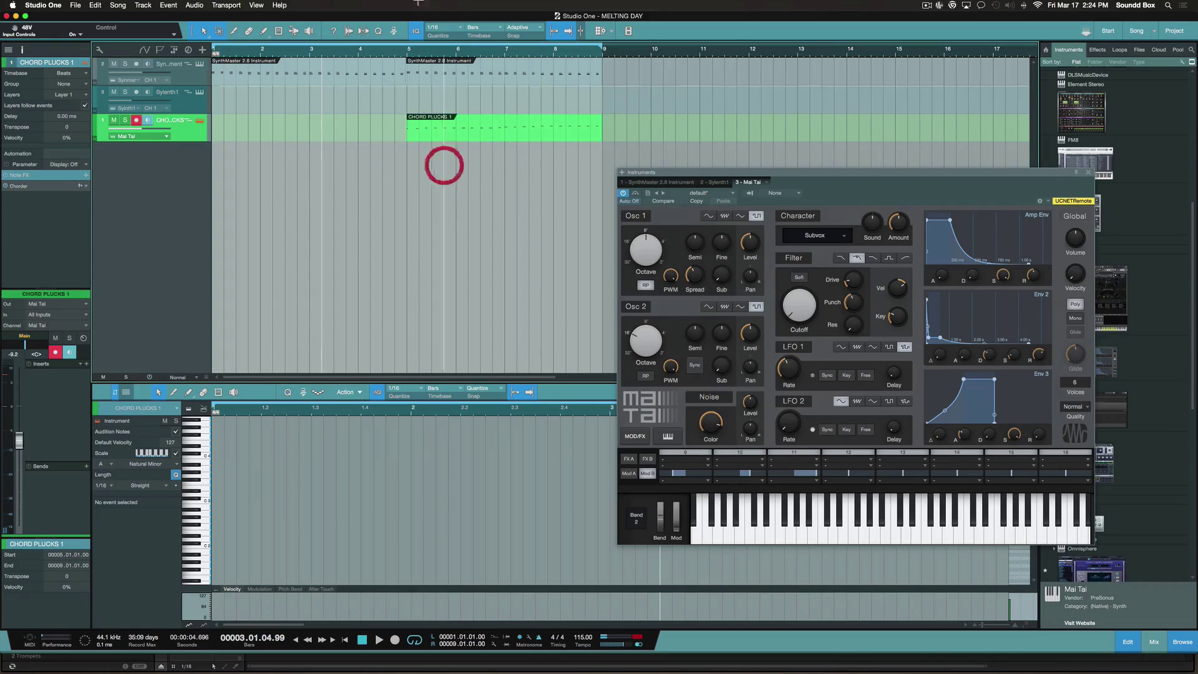
click(407, 53)
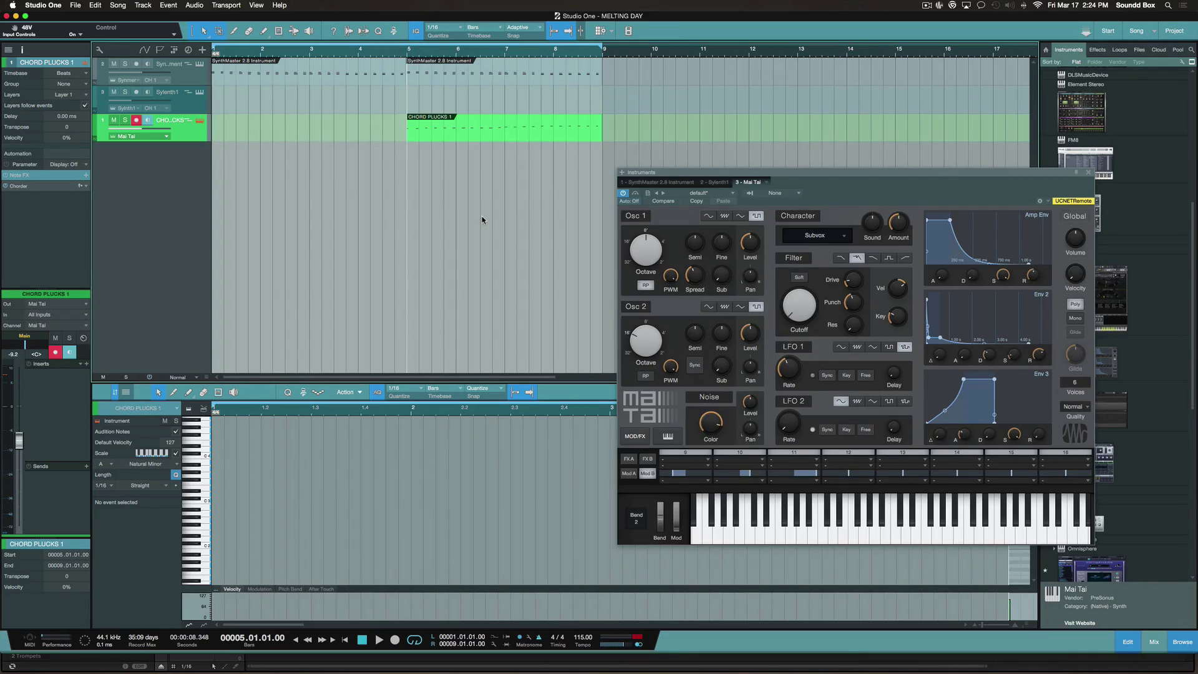
click(450, 134)
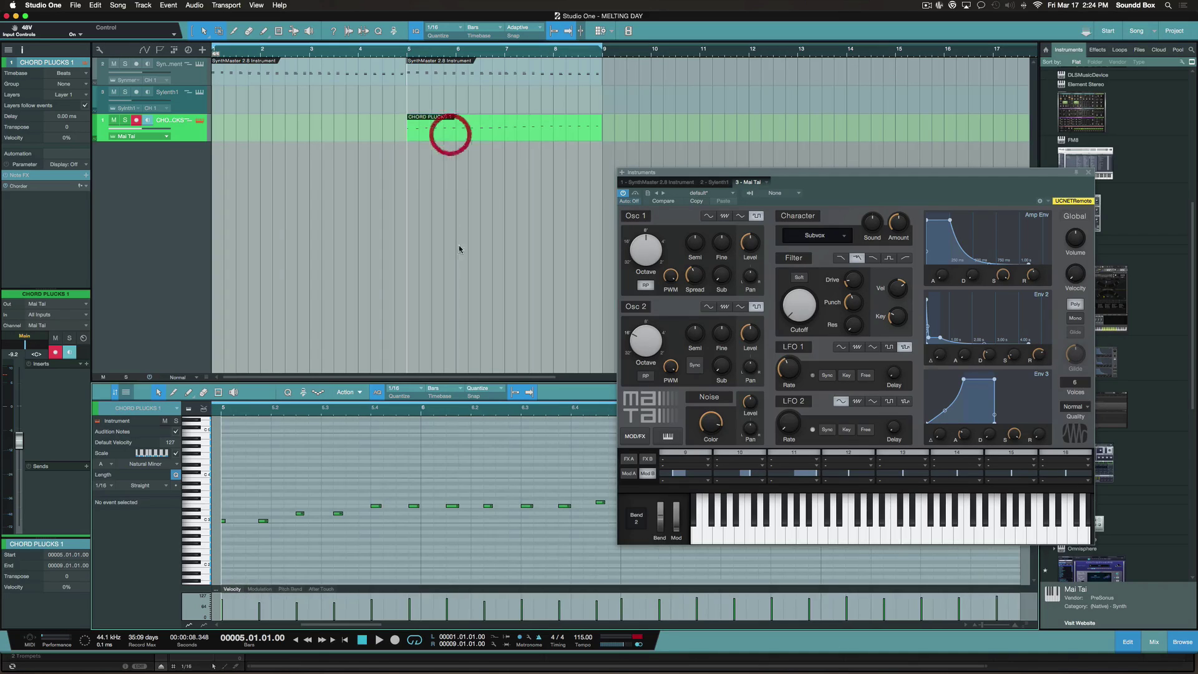
click(417, 535)
key(super+a)
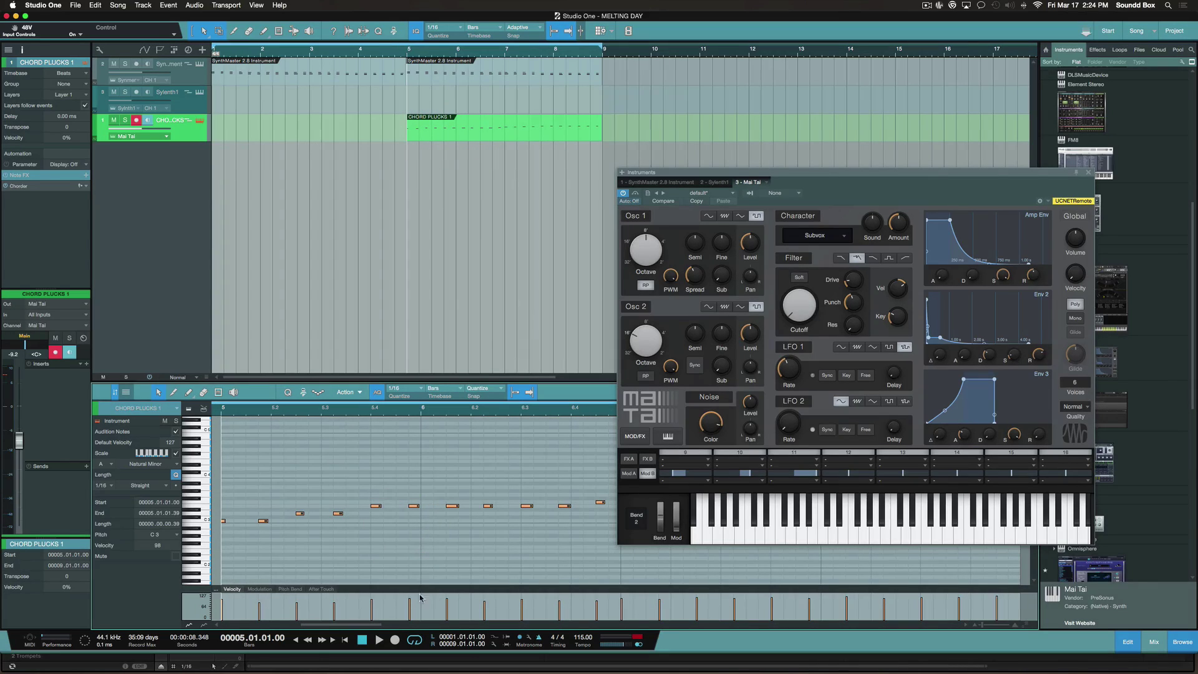
key(F2)
key(F2)
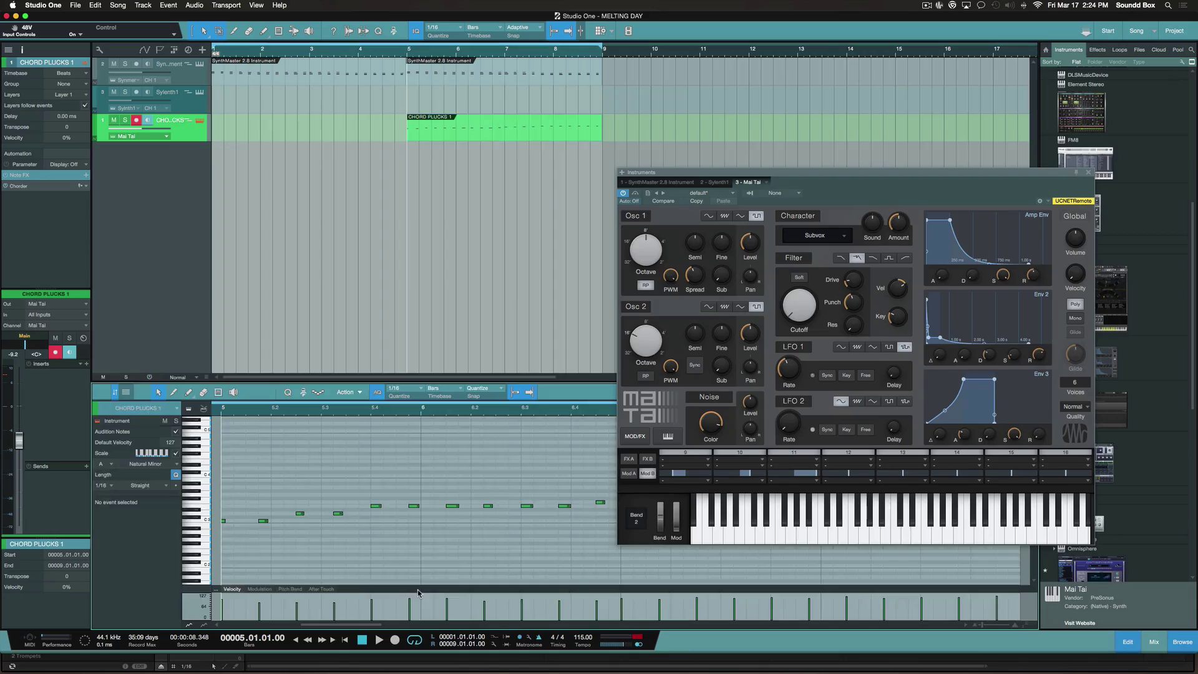
key(F11)
click(422, 551)
key(super+a)
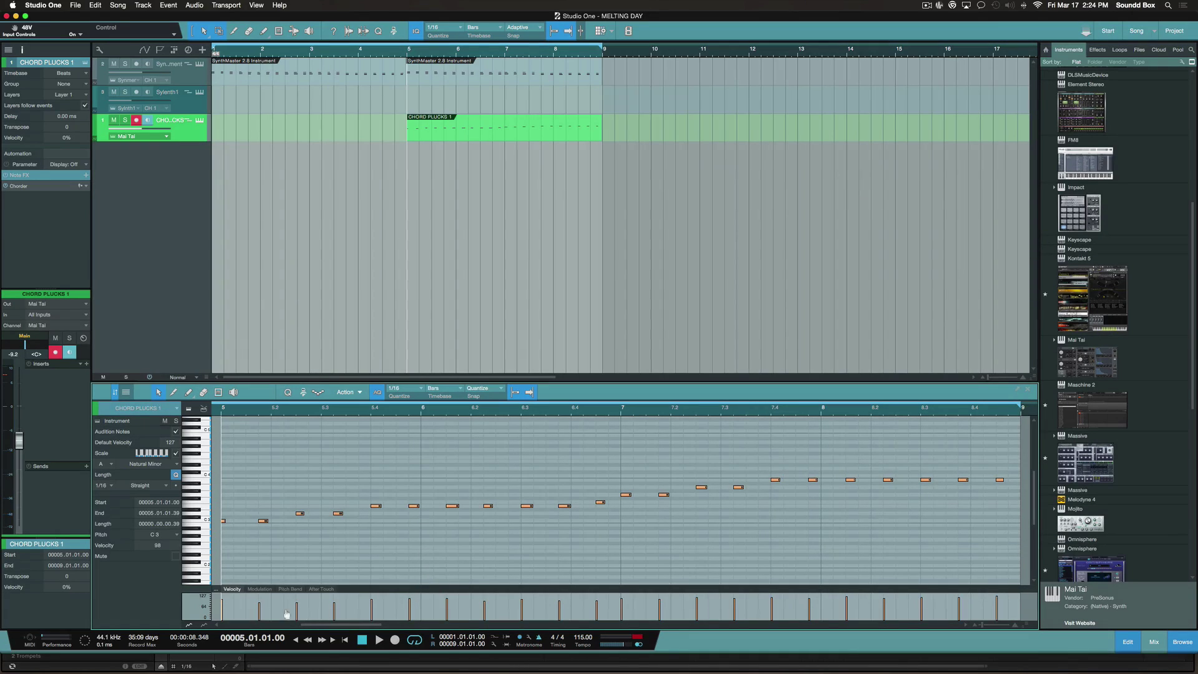
drag(261, 615, 262, 562)
key(w)
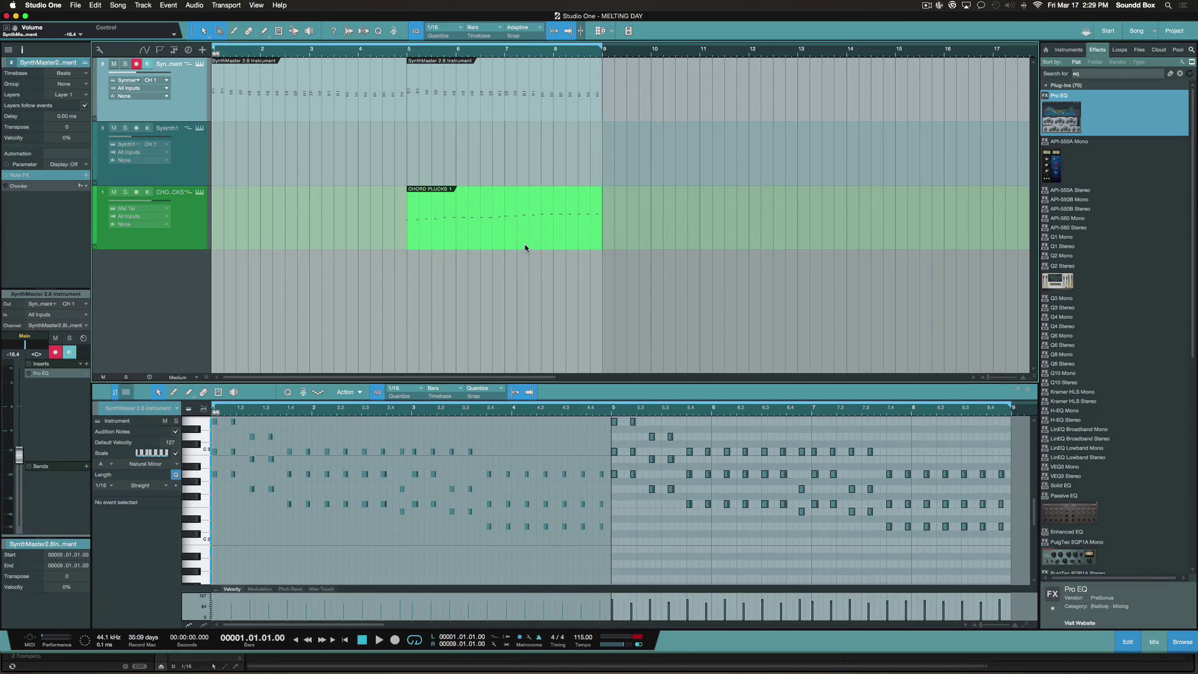
Duplicate the bar 5 SynthMaster and CHORD PLUCKS 1 parts to bar 9 and set the loop range from bar 5 to 13
click(498, 243)
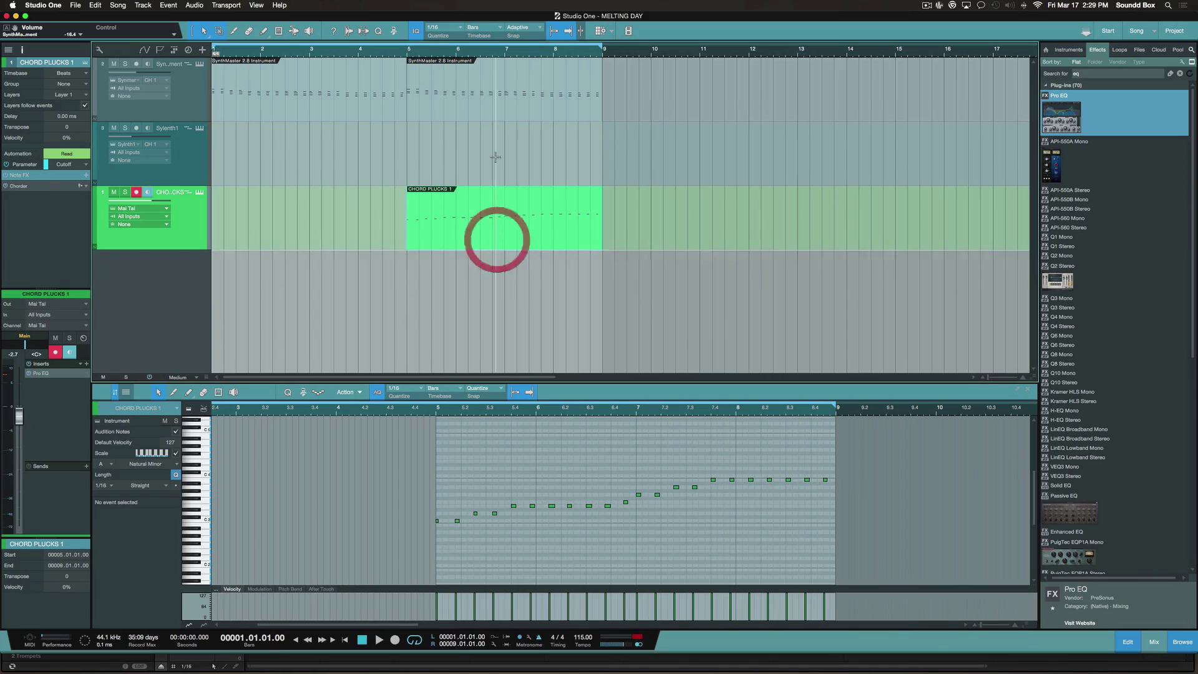
click(493, 118)
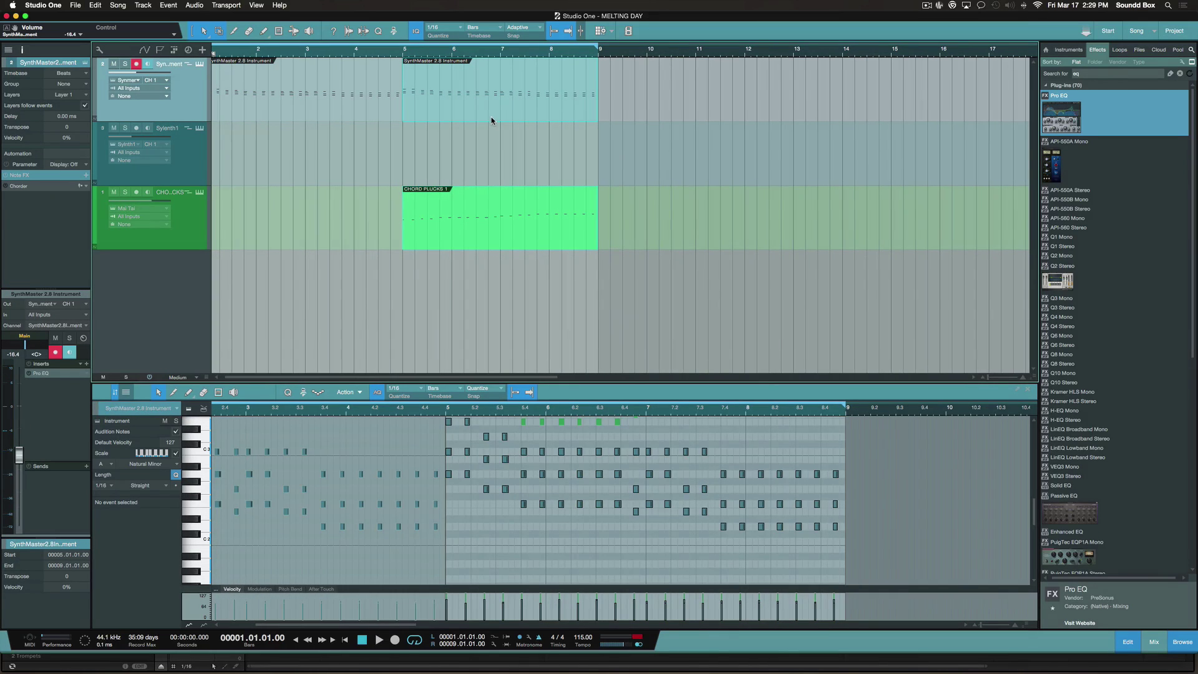
key(d)
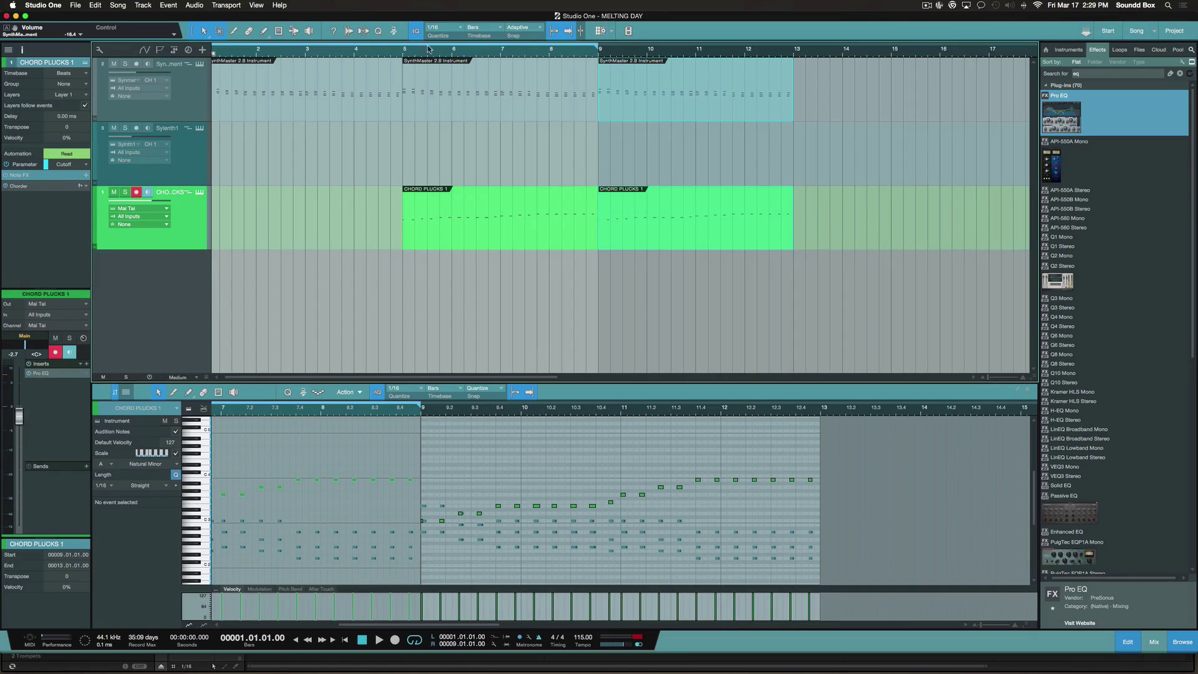
drag(407, 40, 794, 53)
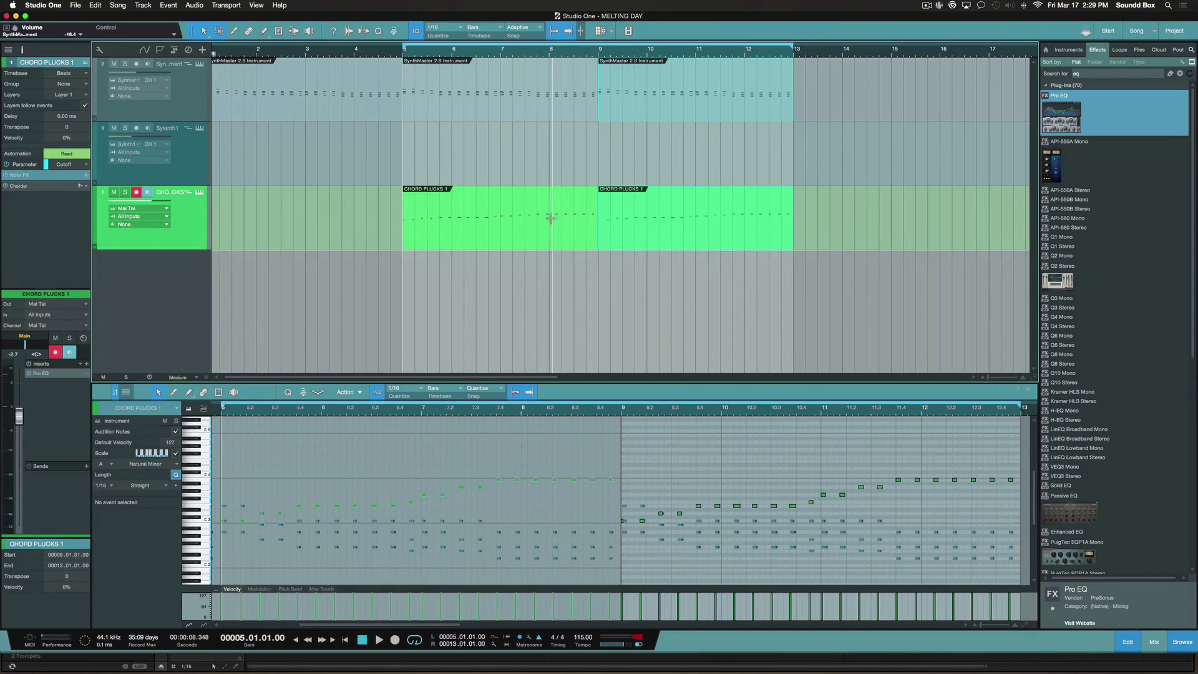
click(663, 280)
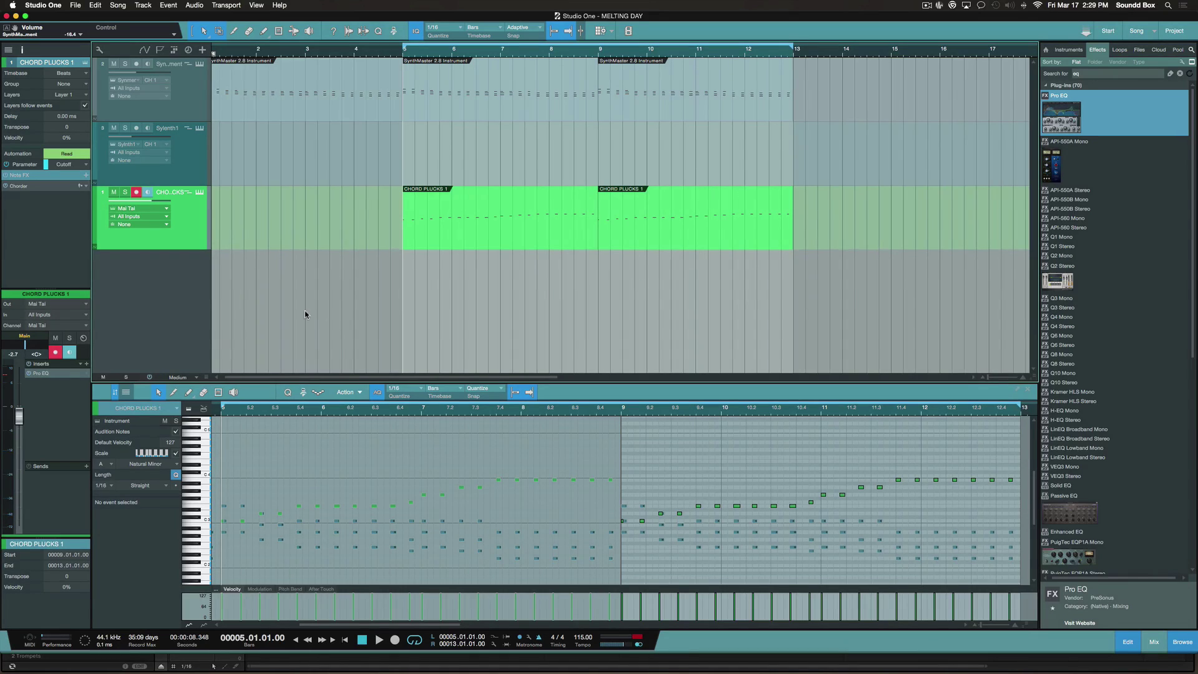
Open the Mai Tai channel's Pro EQ and show its HC-Frequency parameter as an automation envelope on the CHORD PLUCKS 1 track
click(54, 373)
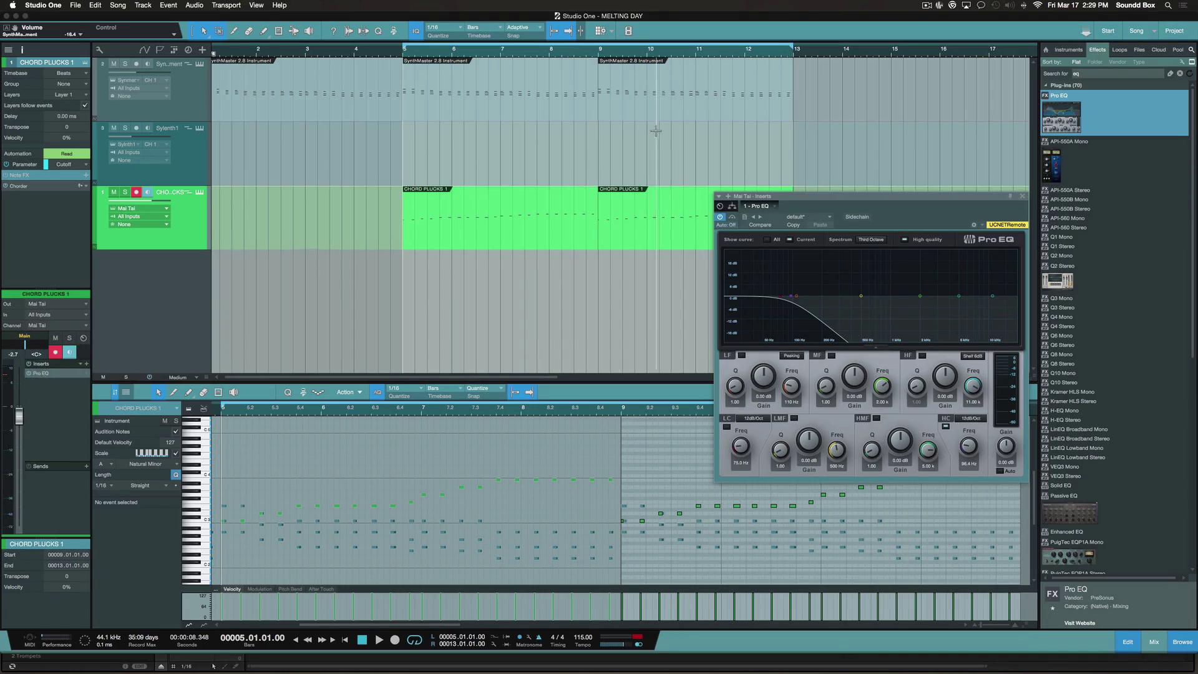
click(969, 447)
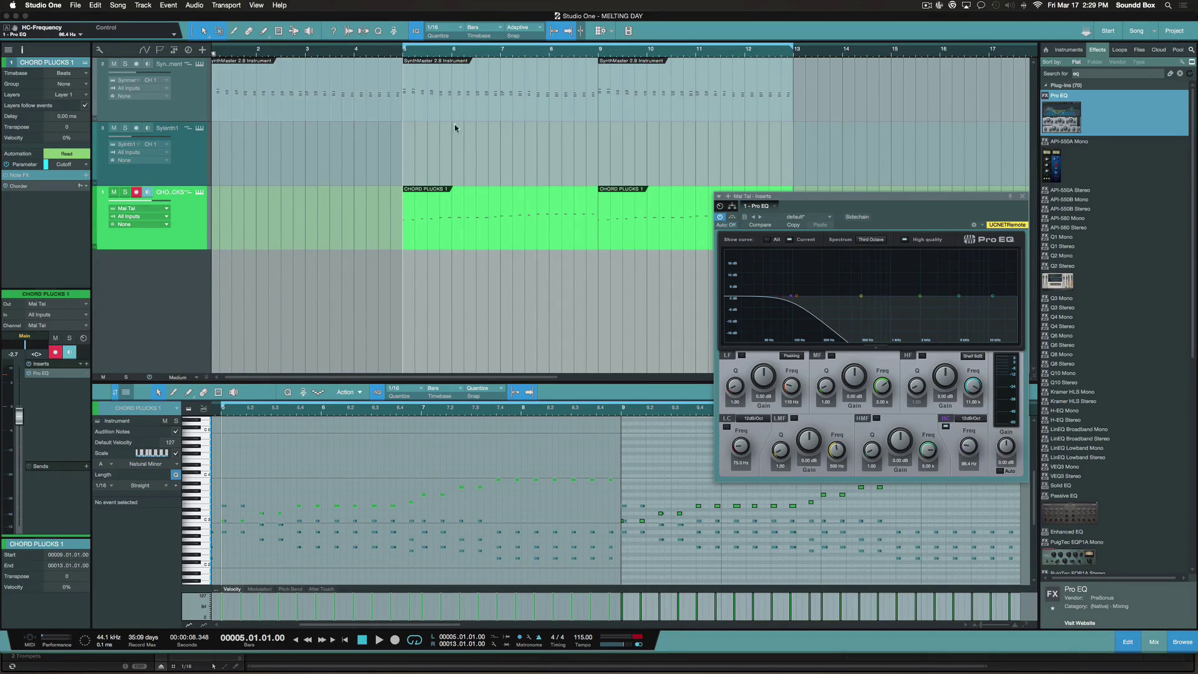
drag(14, 29, 573, 209)
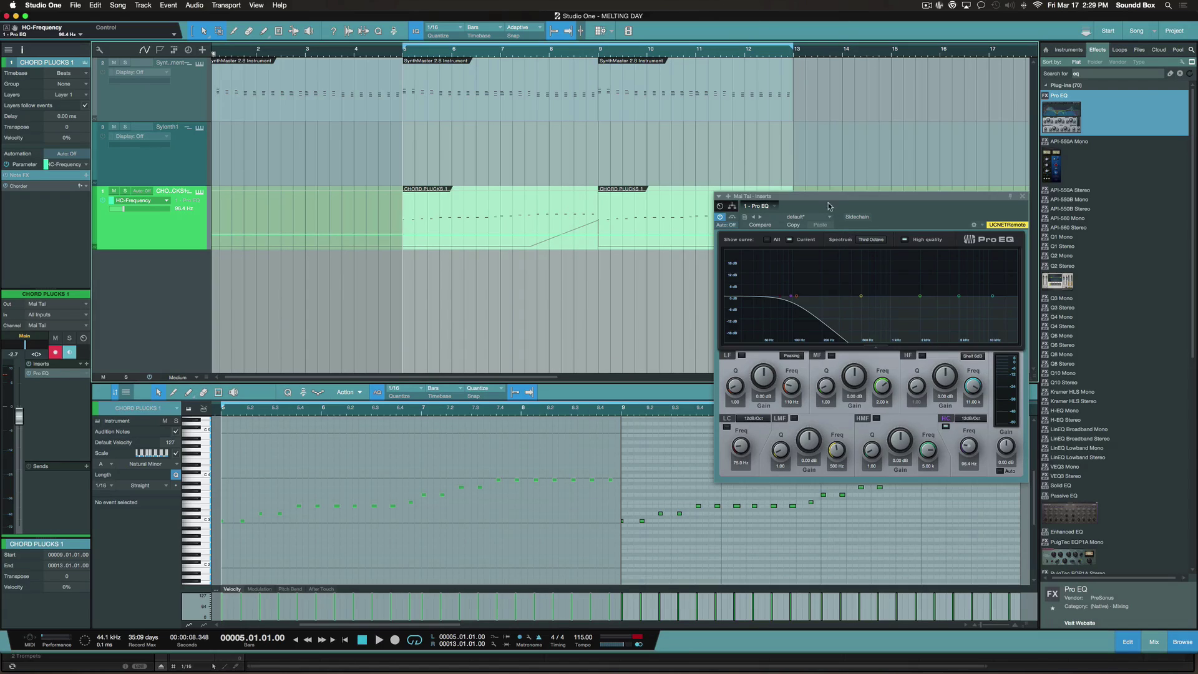
drag(823, 198, 899, 269)
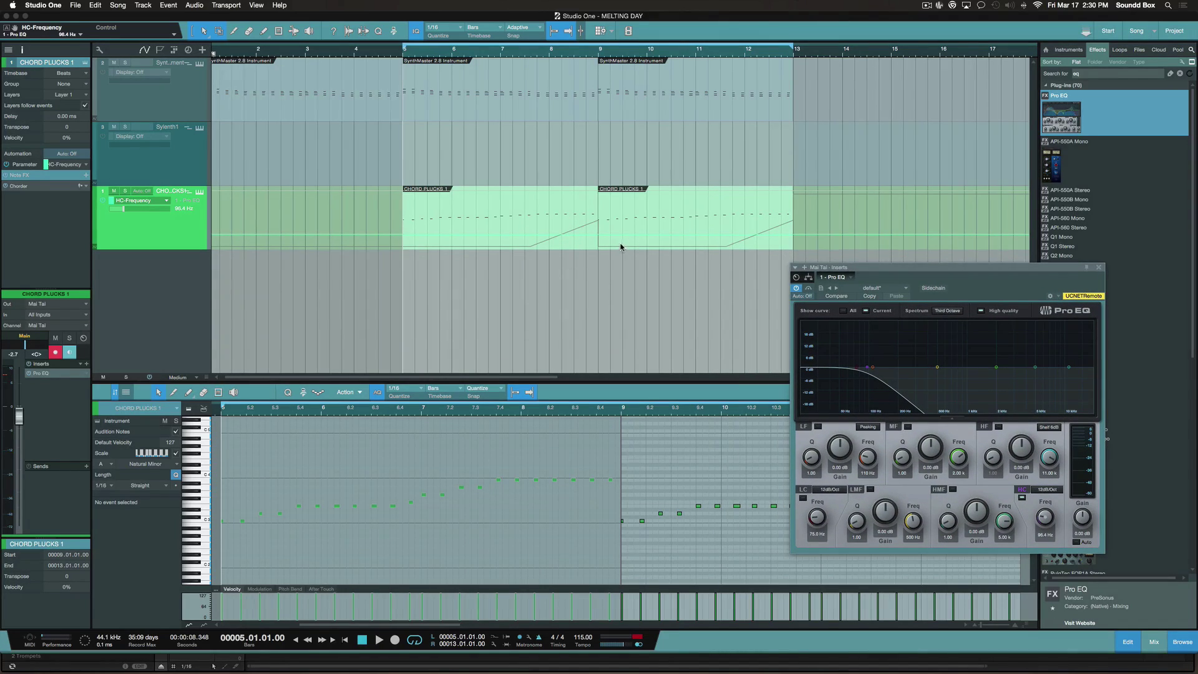
Draw an HC-Frequency ramp on CHORD PLUCKS 1 from 96.4 Hz near bar 7.5 to the maximum around bar 9 and play it back
click(552, 234)
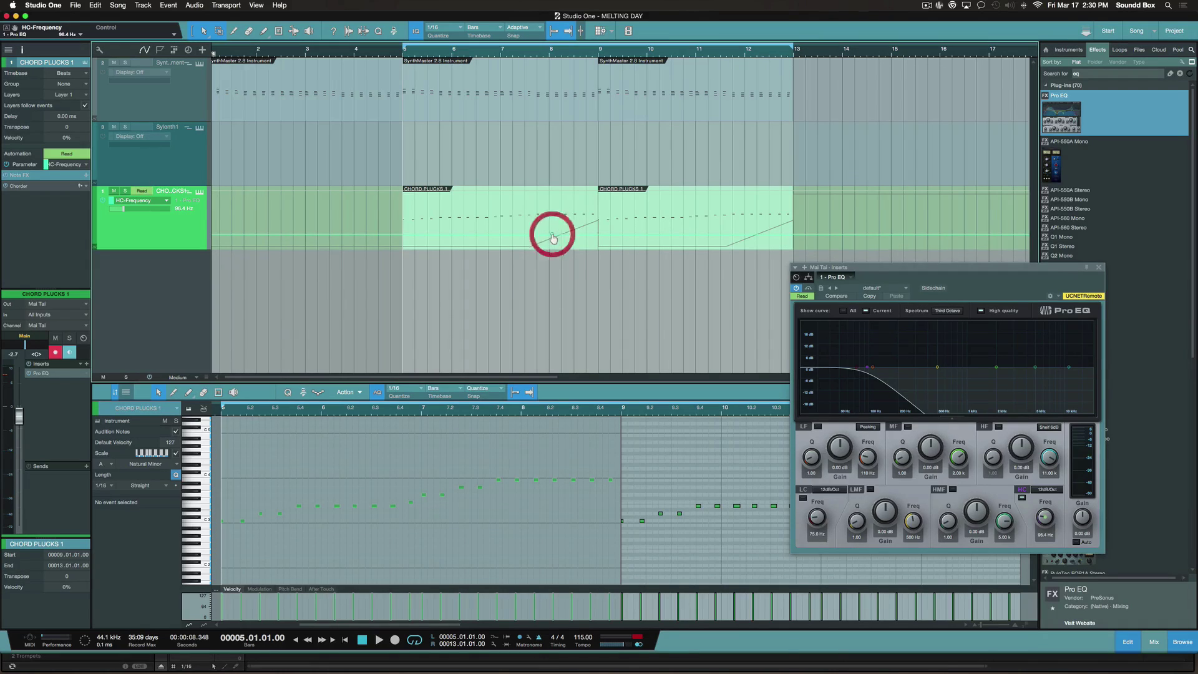
click(598, 235)
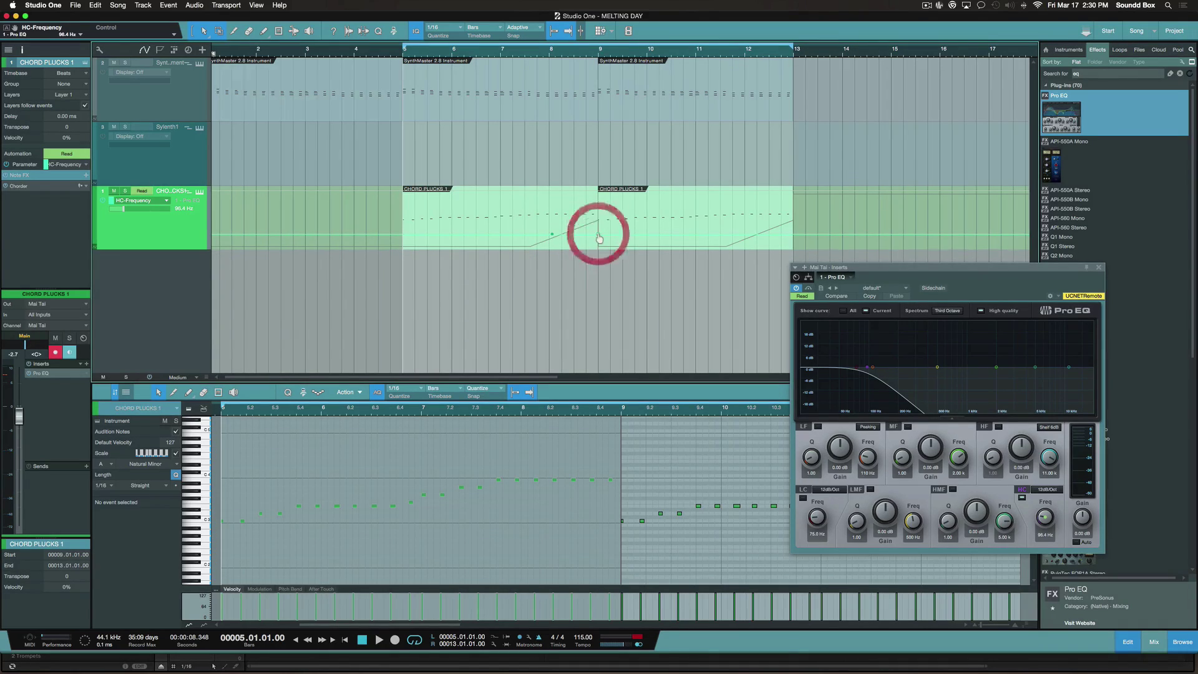
drag(554, 238, 531, 235)
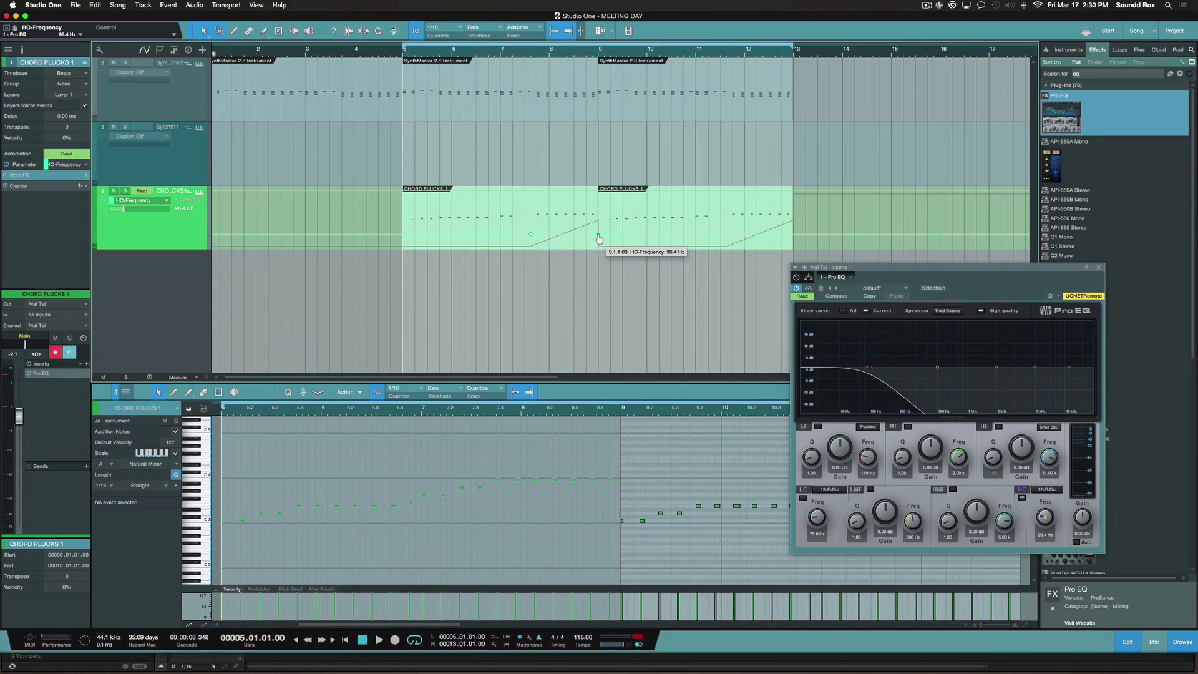
drag(599, 237, 599, 223)
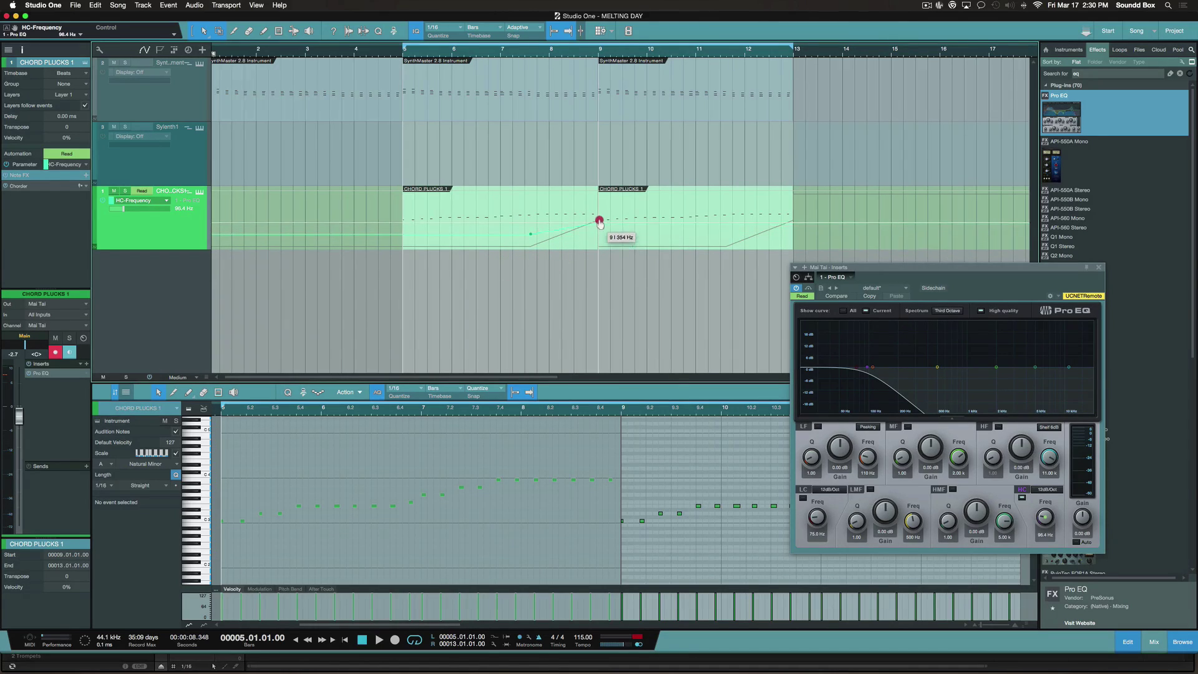
key(space)
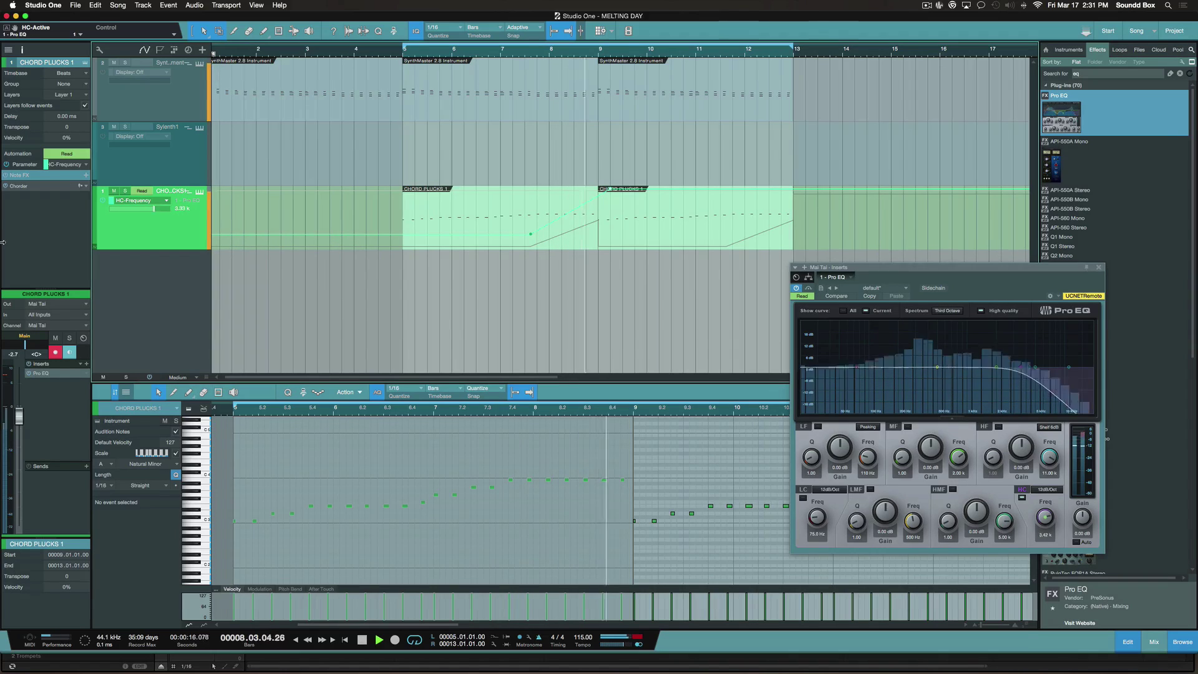
key(space)
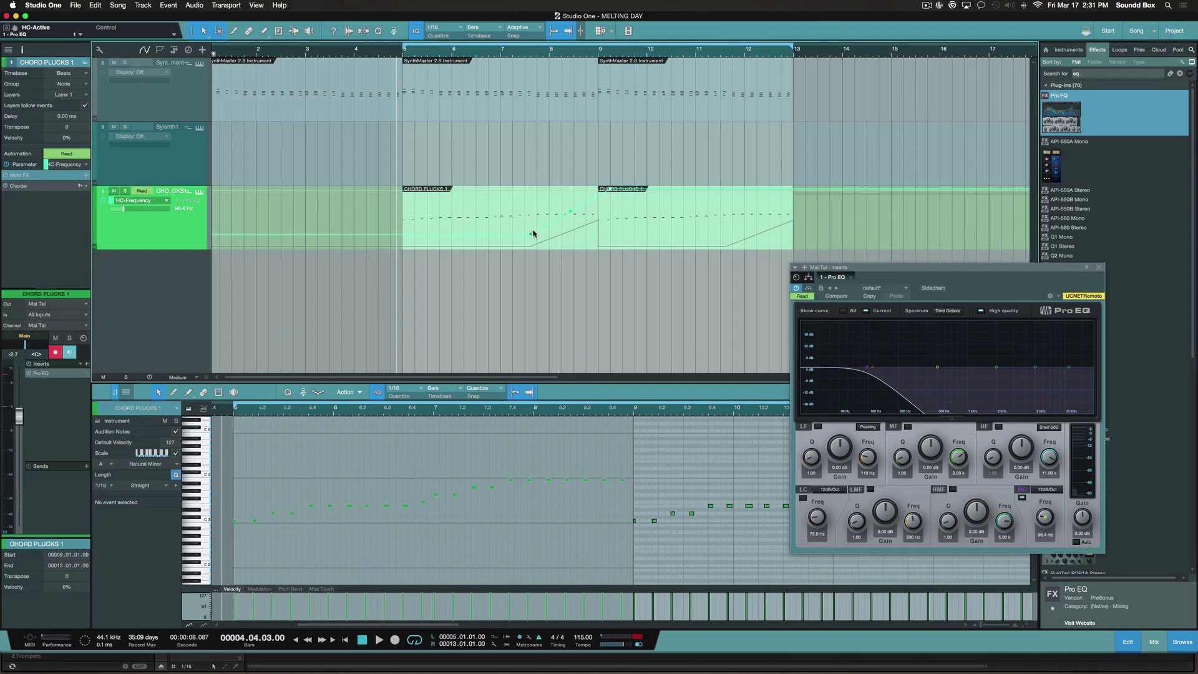
Stretch the HC-Frequency ramp so it begins just before bar 7 and reaches its maximum just before bar 12
drag(531, 235, 521, 237)
drag(502, 237, 494, 233)
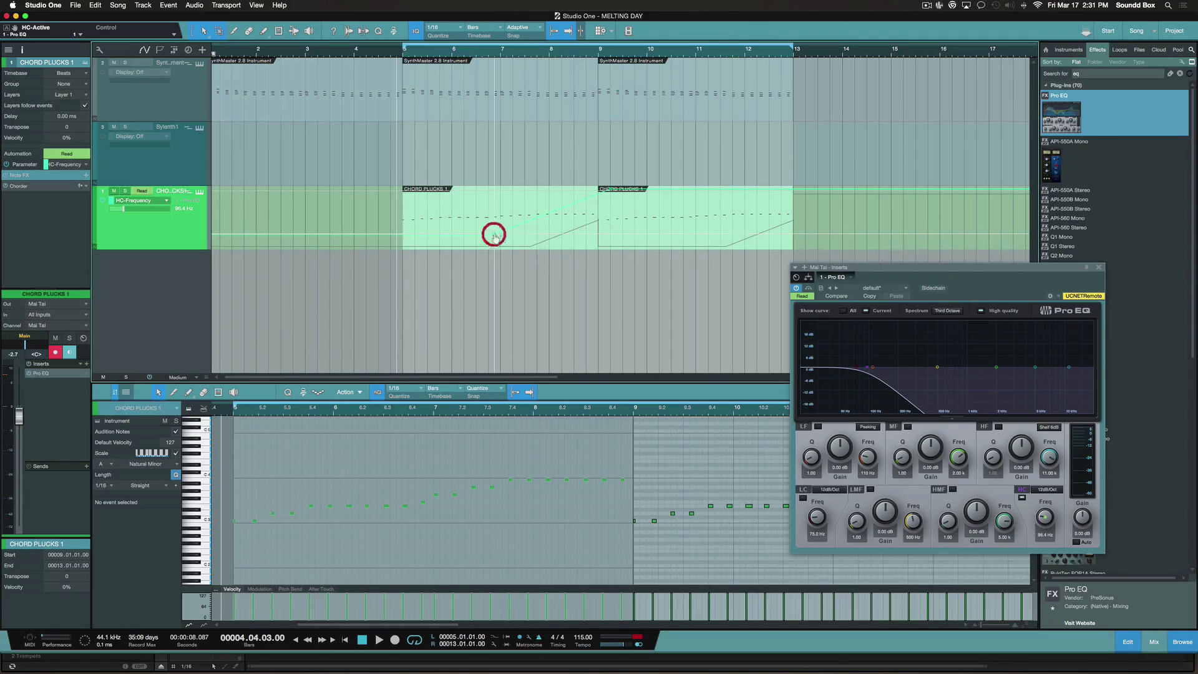
drag(610, 192, 739, 185)
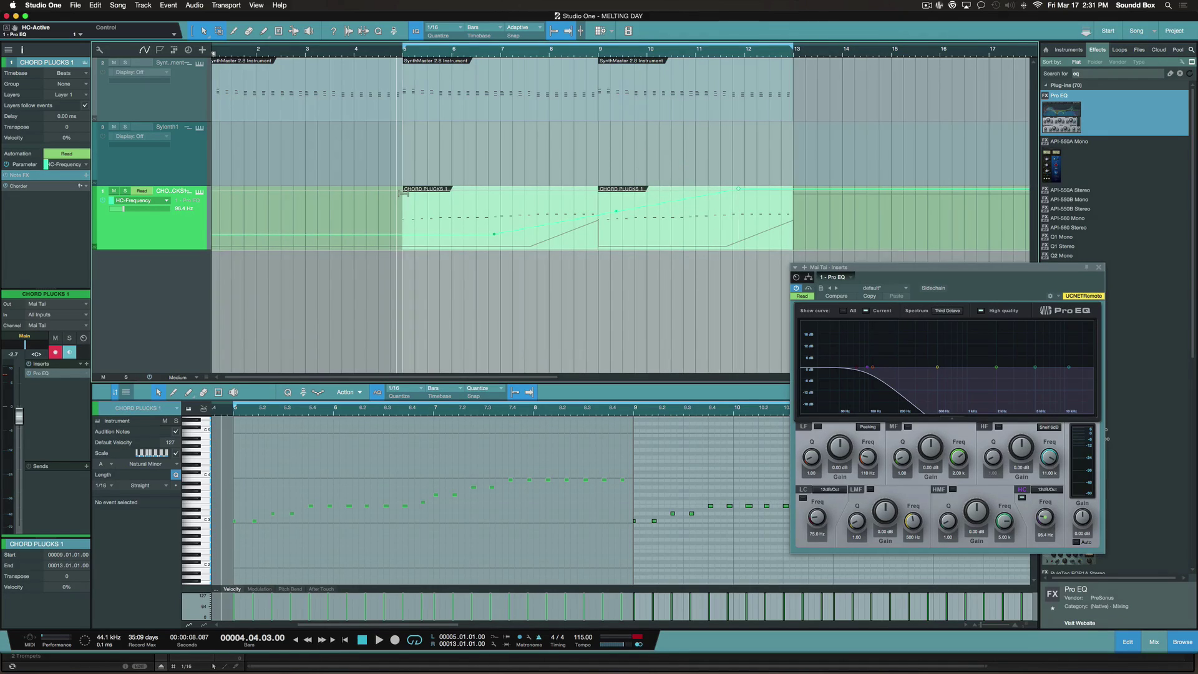
Duplicate the bar 9 CHORD PLUCKS 1 part to bar 13 and remove the copied HC-Frequency point near bar 16
scroll(403, 193, right, 3)
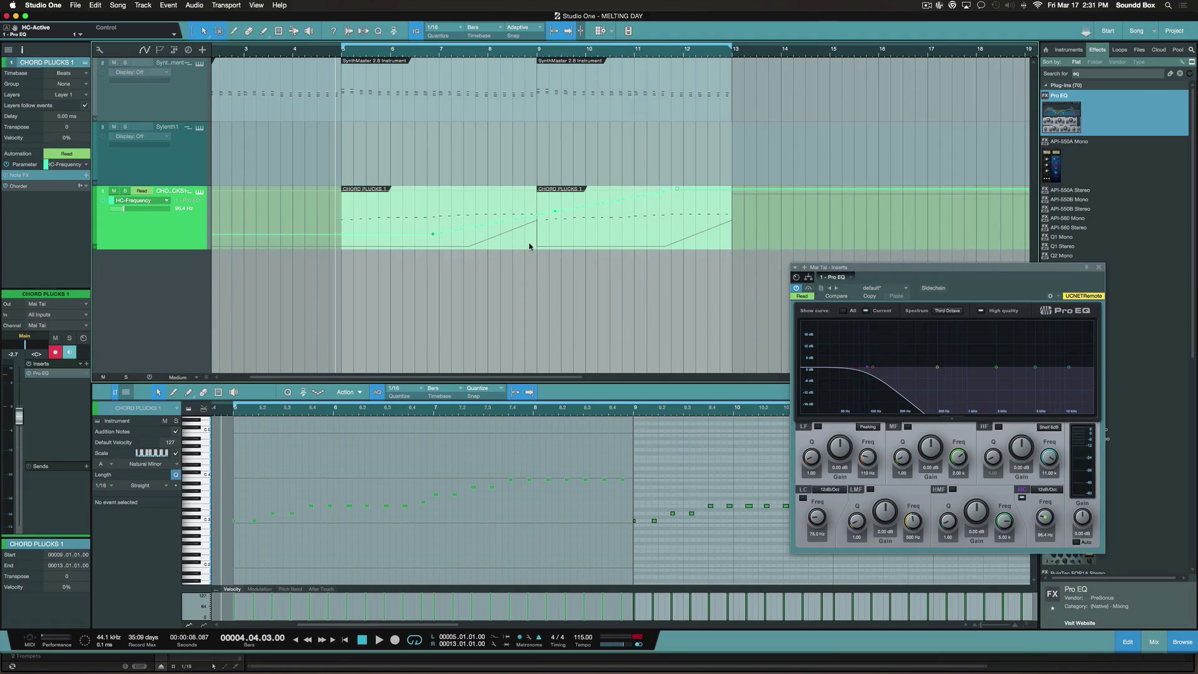
click(625, 238)
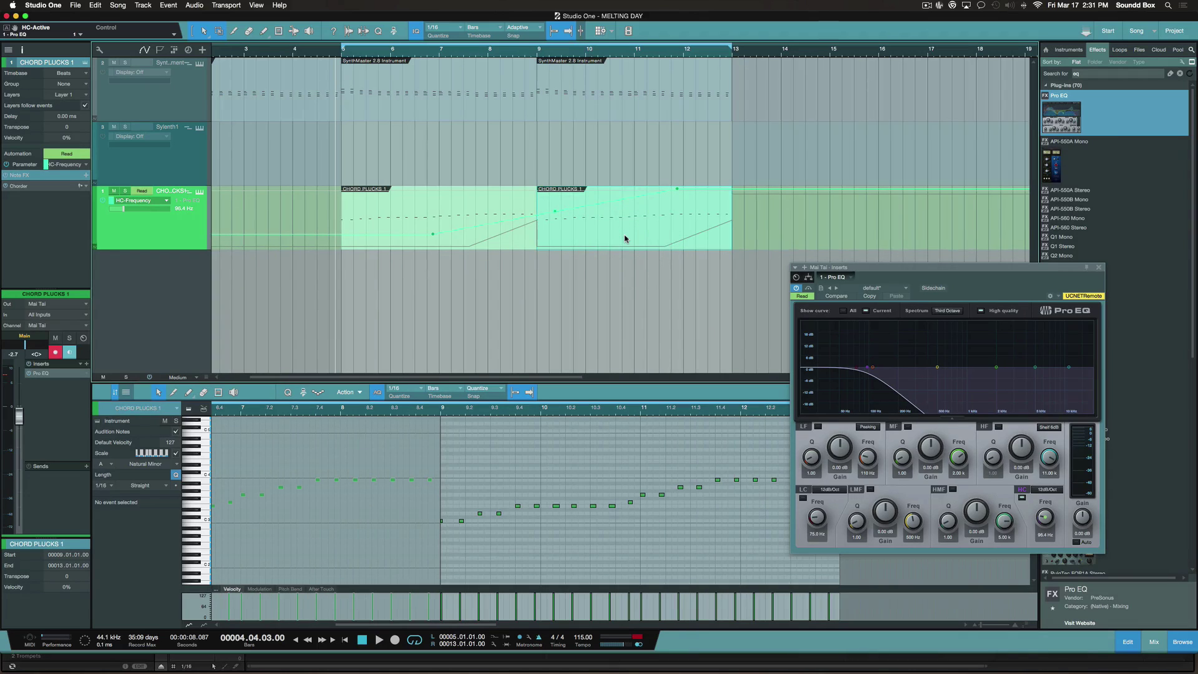
key(d)
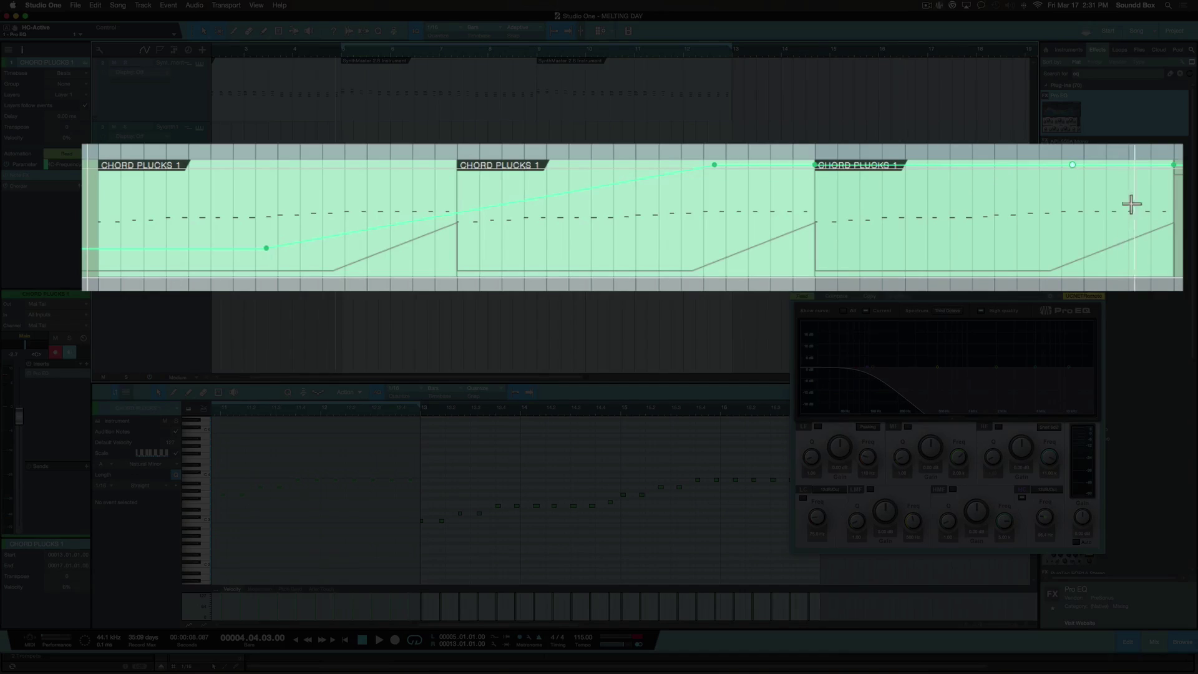
click(1074, 165)
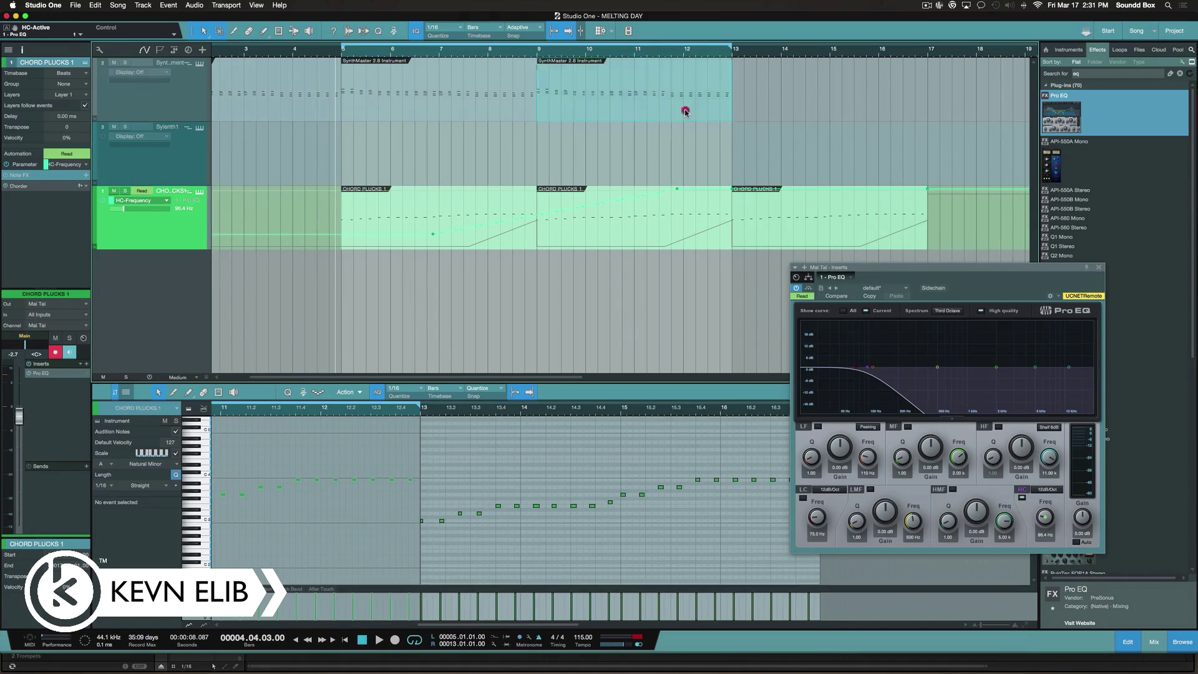
Remove the Cutoff ramp leading up to bar 9 on the CHORD PLUCKS 1 track and hide the Cutoff automation lane
click(684, 111)
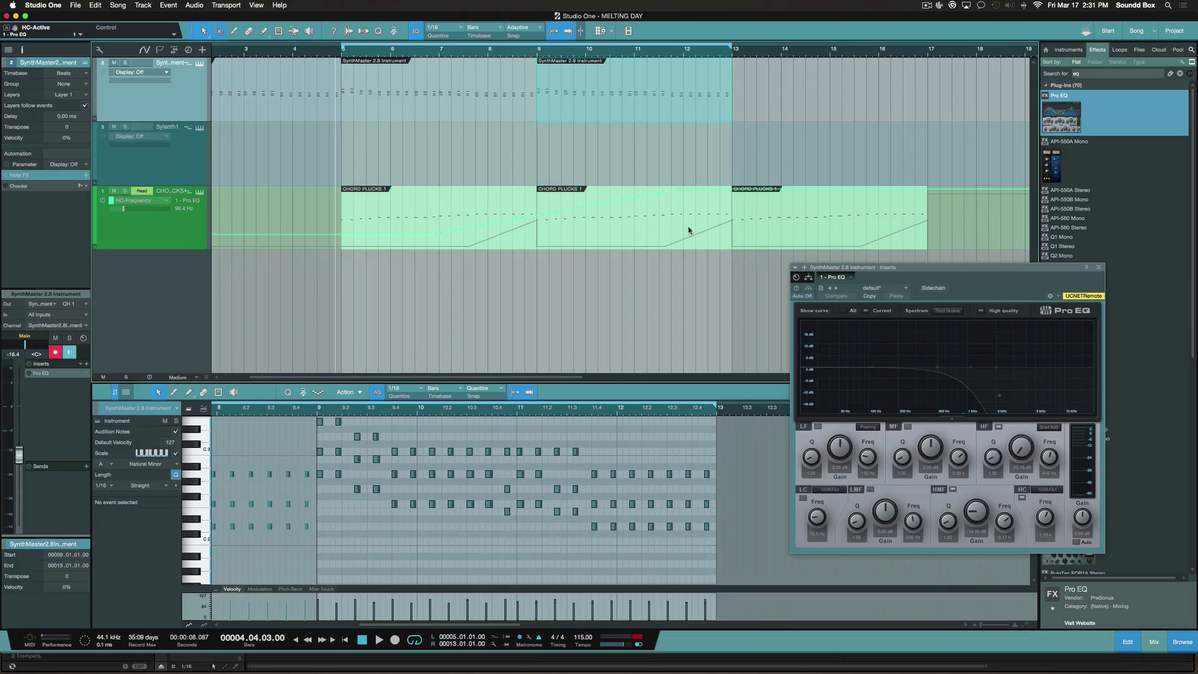
click(523, 246)
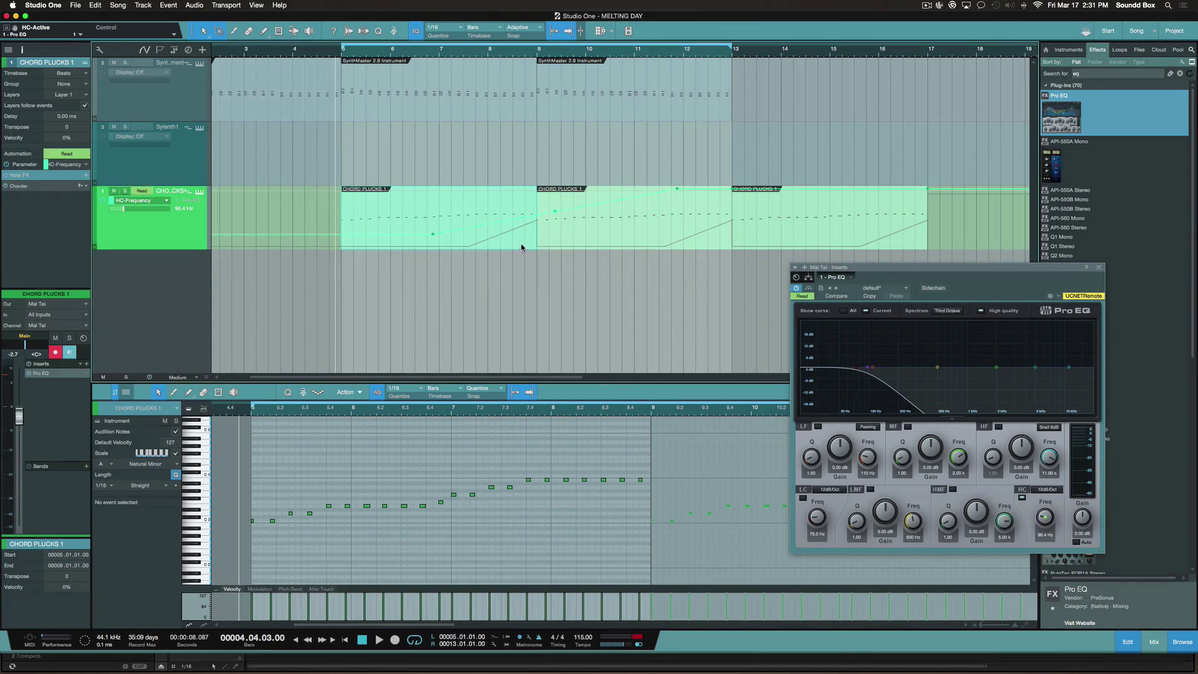
click(94, 249)
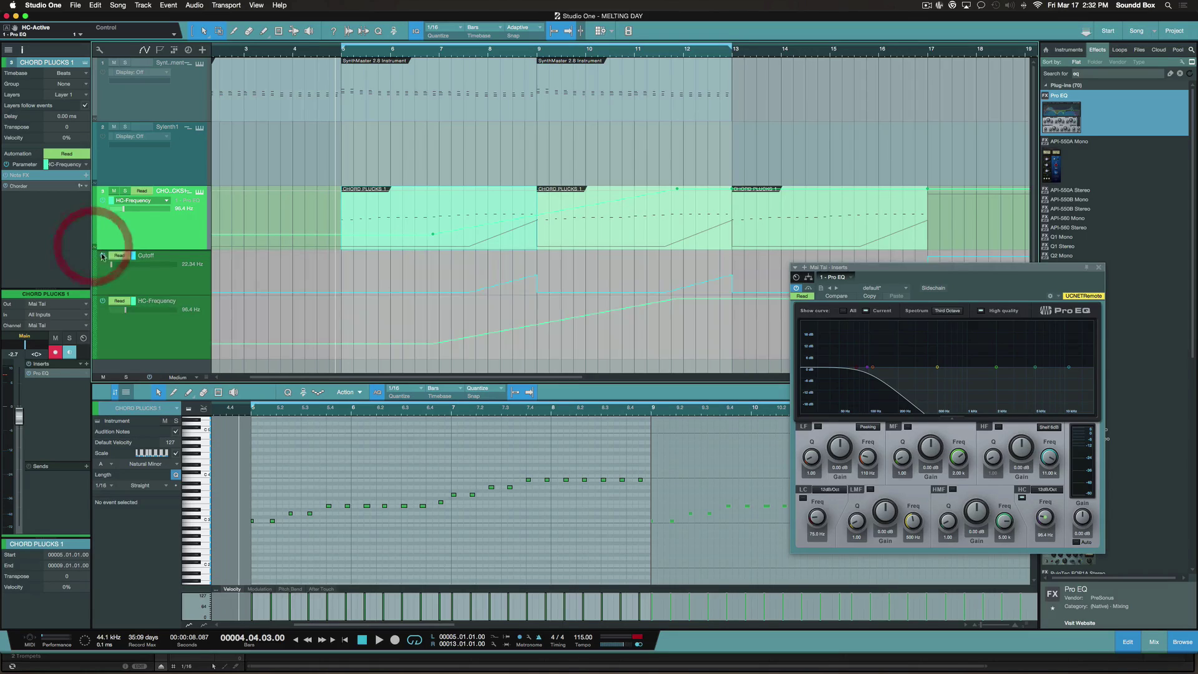
click(538, 279)
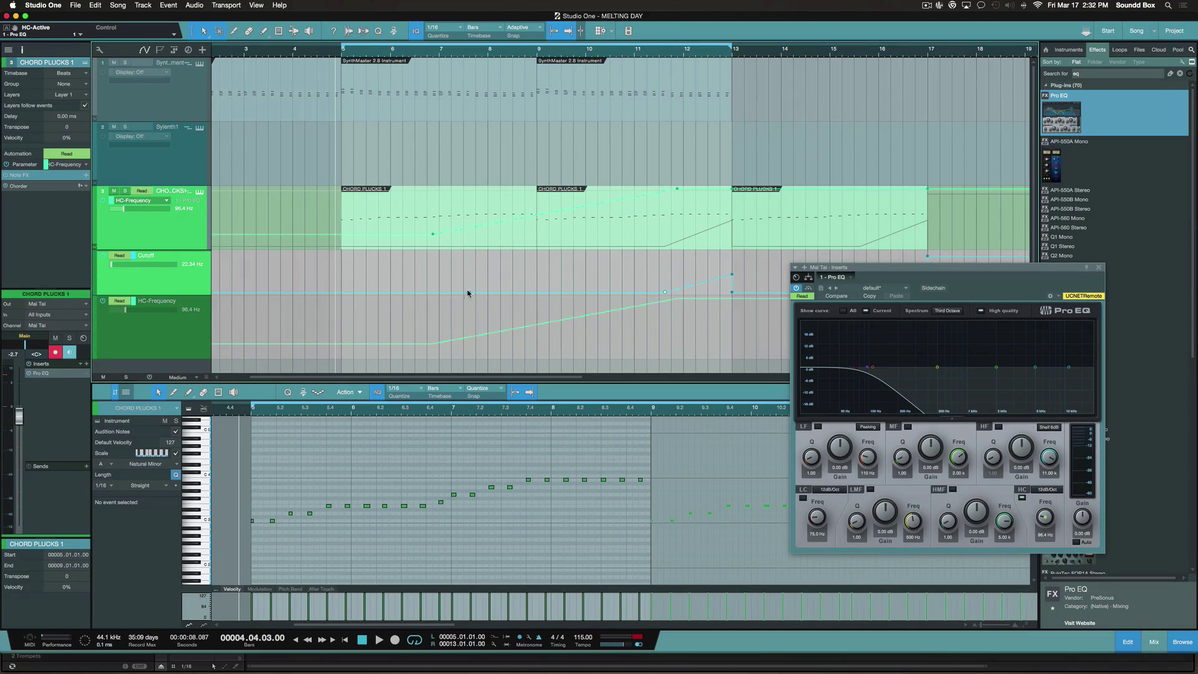
right_click(199, 280)
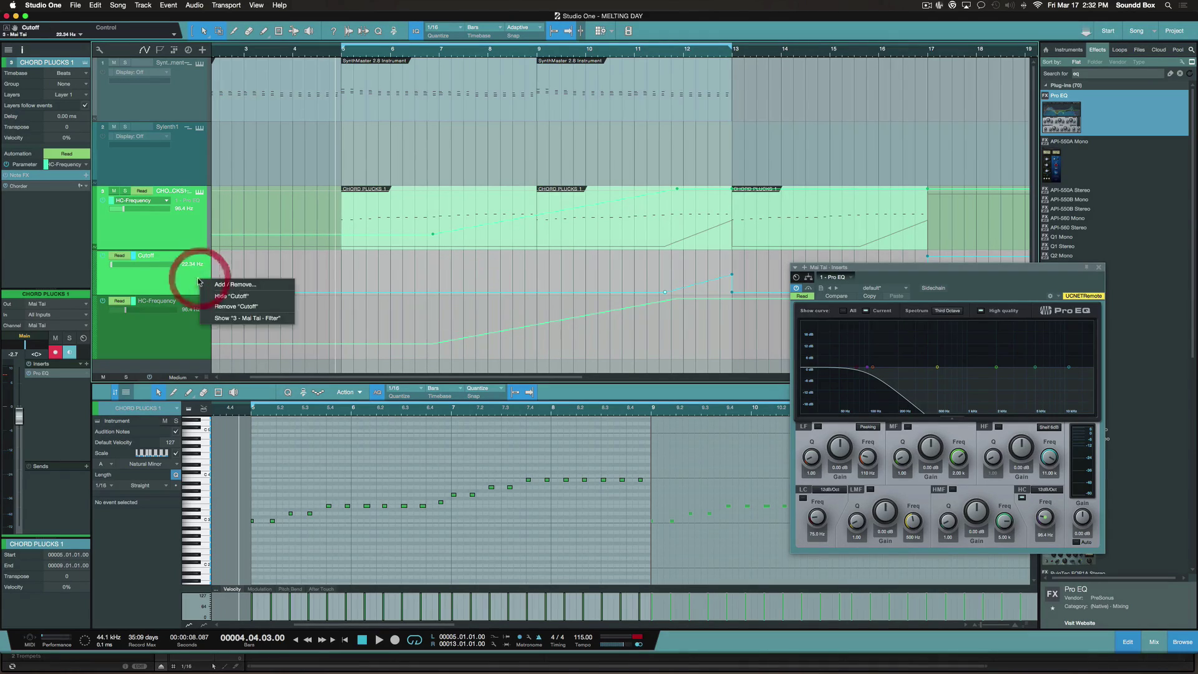
click(227, 298)
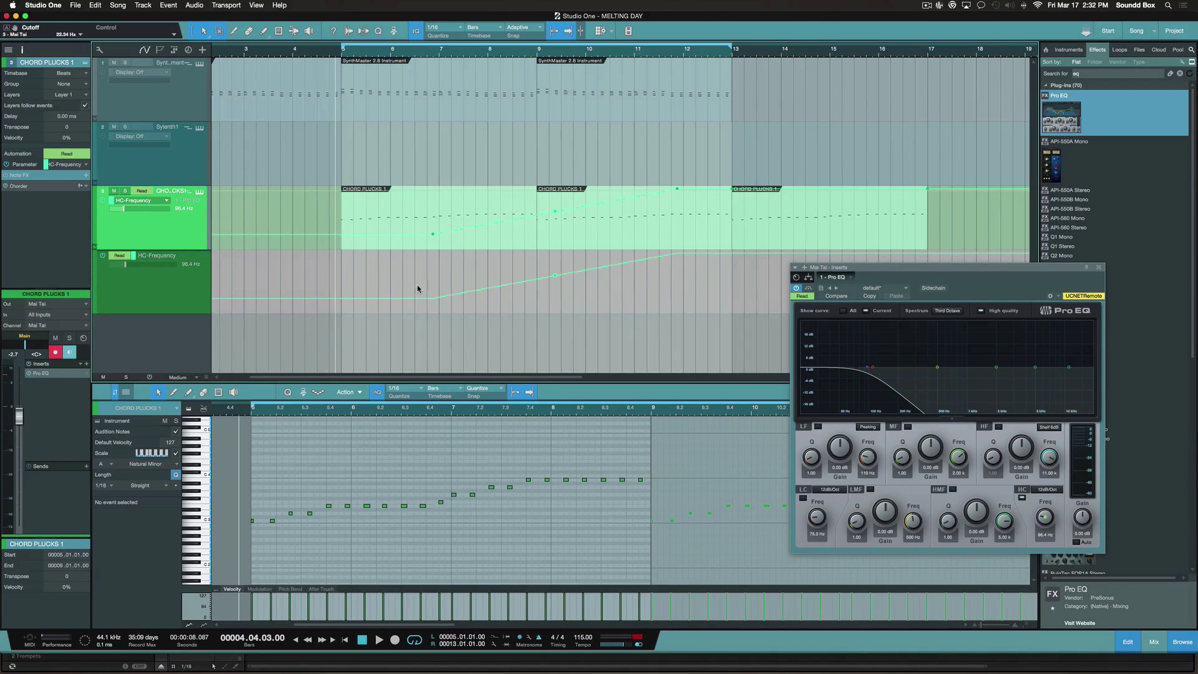
Switch the tracks back from automation display and lower the CHORD PLUCKS 1 volume to -11.2
scroll(401, 271, right, 5)
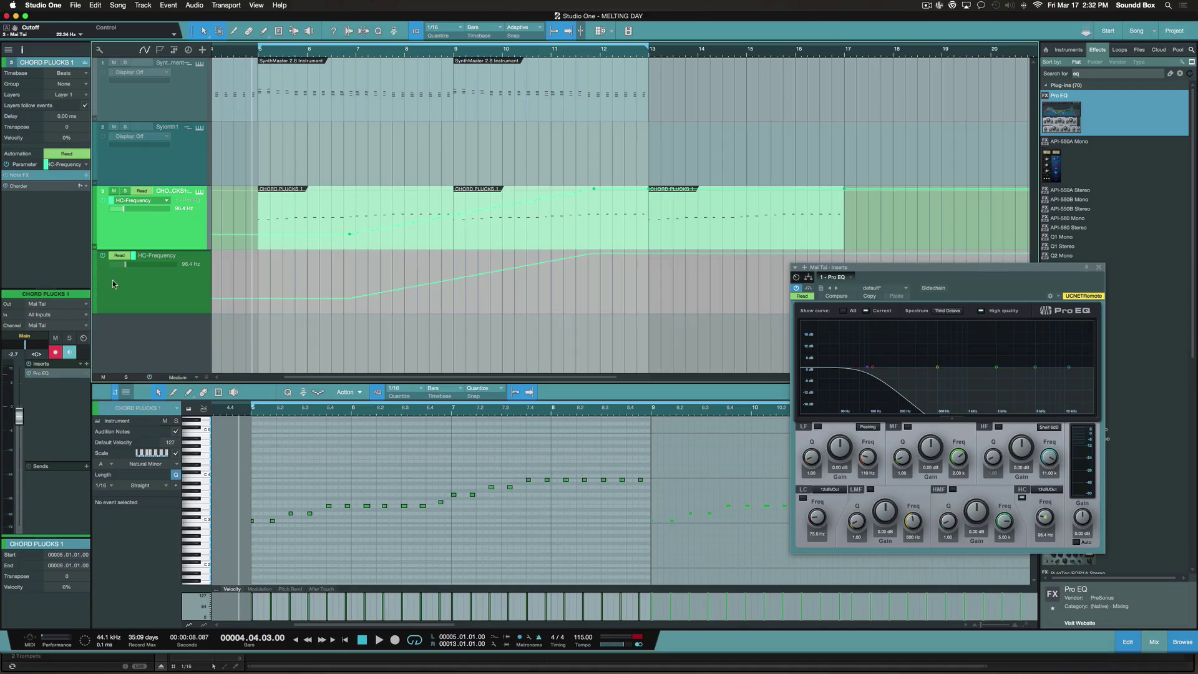
click(146, 292)
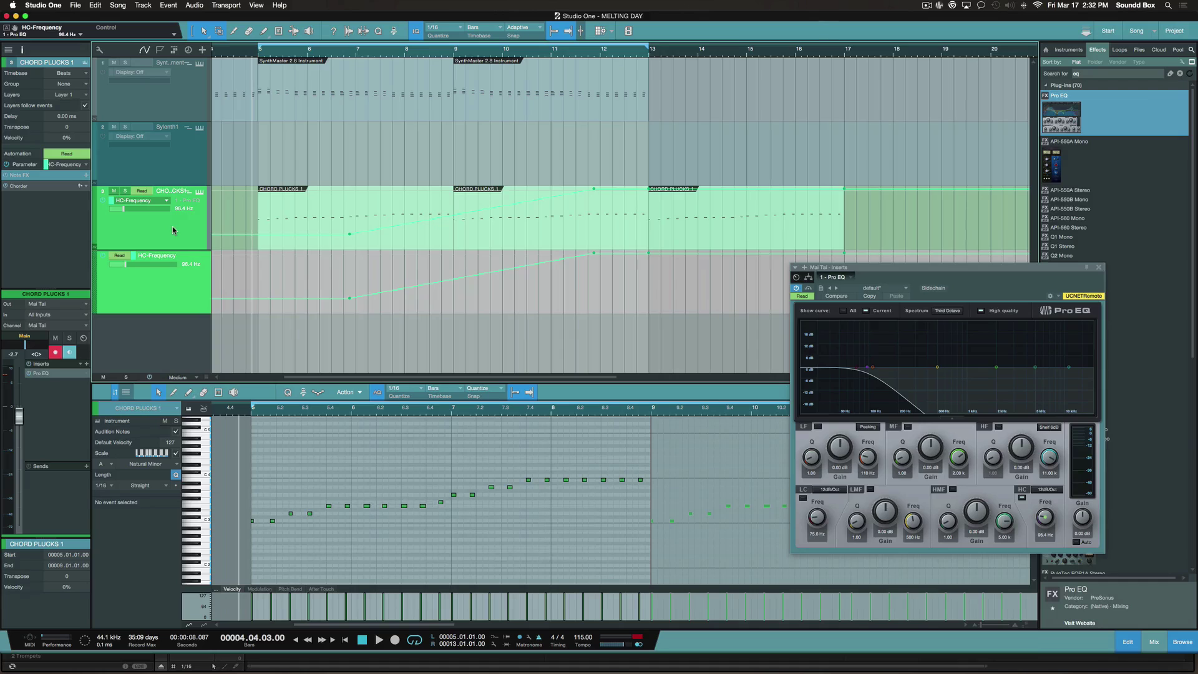
key(a)
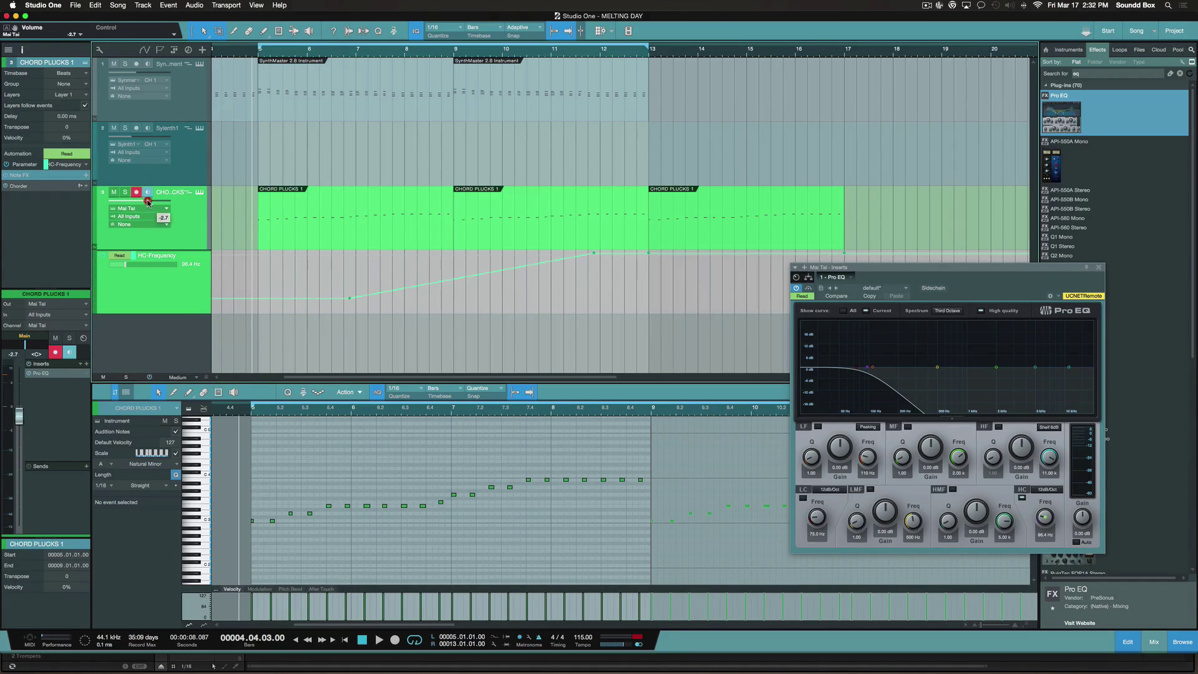
click(135, 210)
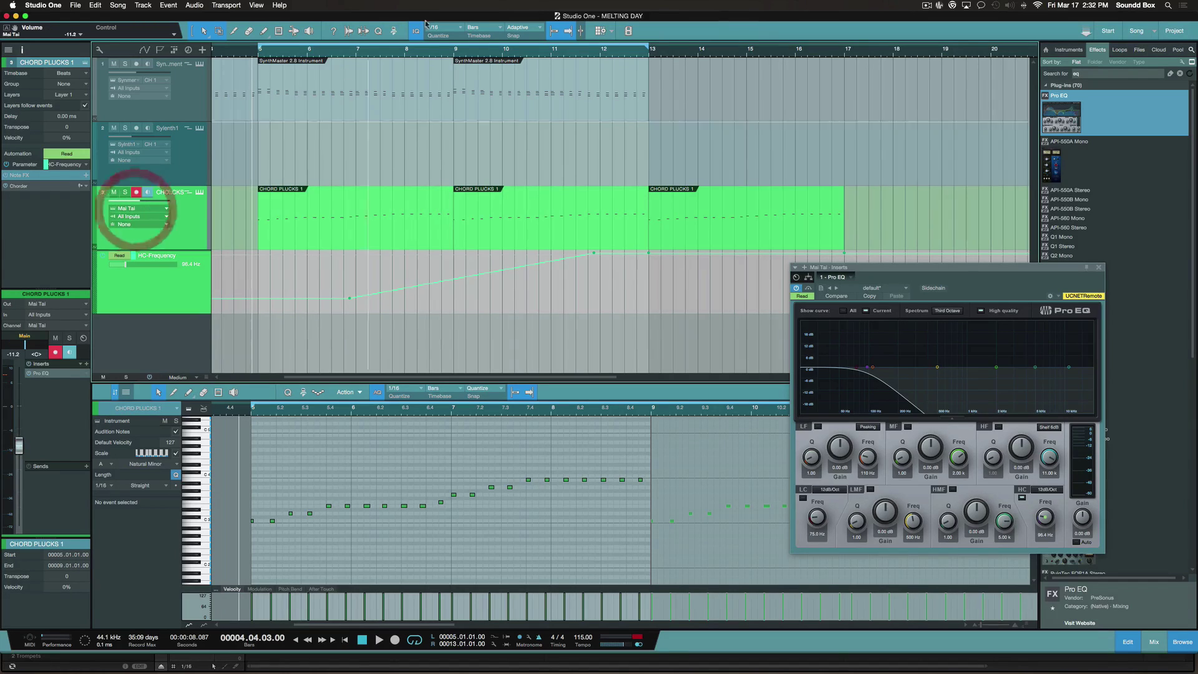
Duplicate the bar 9 SynthMaster part to bar 13 and extend the loop range to bar 17
click(603, 55)
click(625, 105)
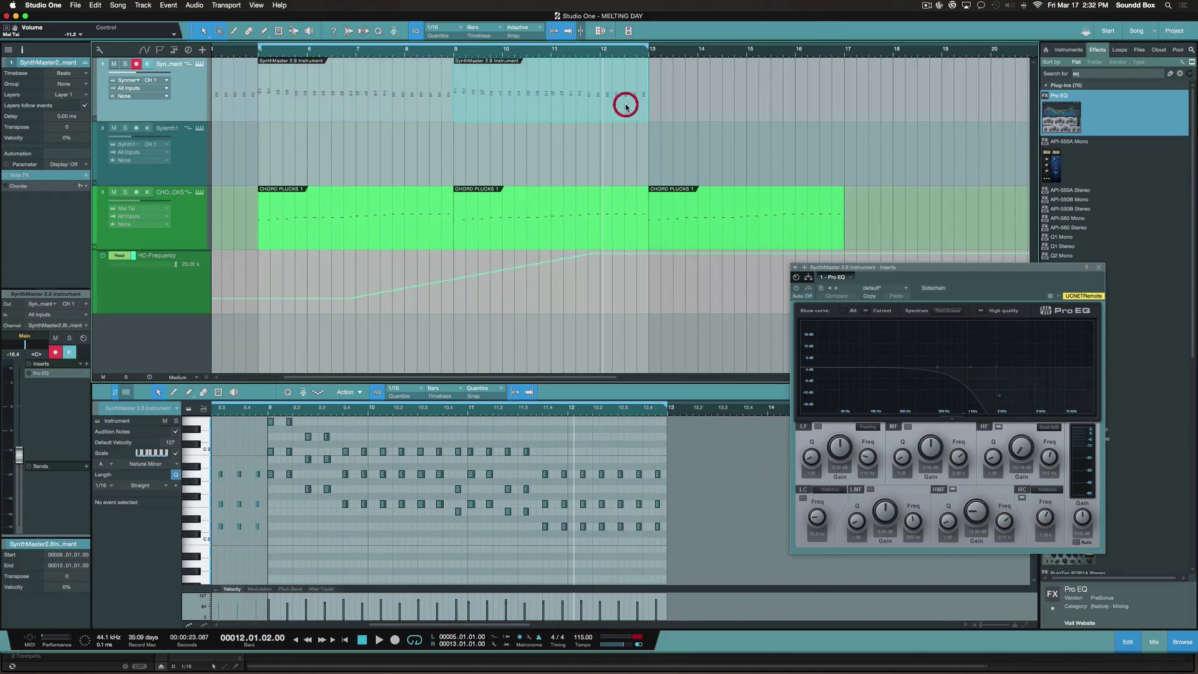
key(d)
drag(648, 47, 850, 60)
Play the arrangement from bar 12 and lower the CHORD PLUCKS 1 volume to -26.0 during playback
key(space)
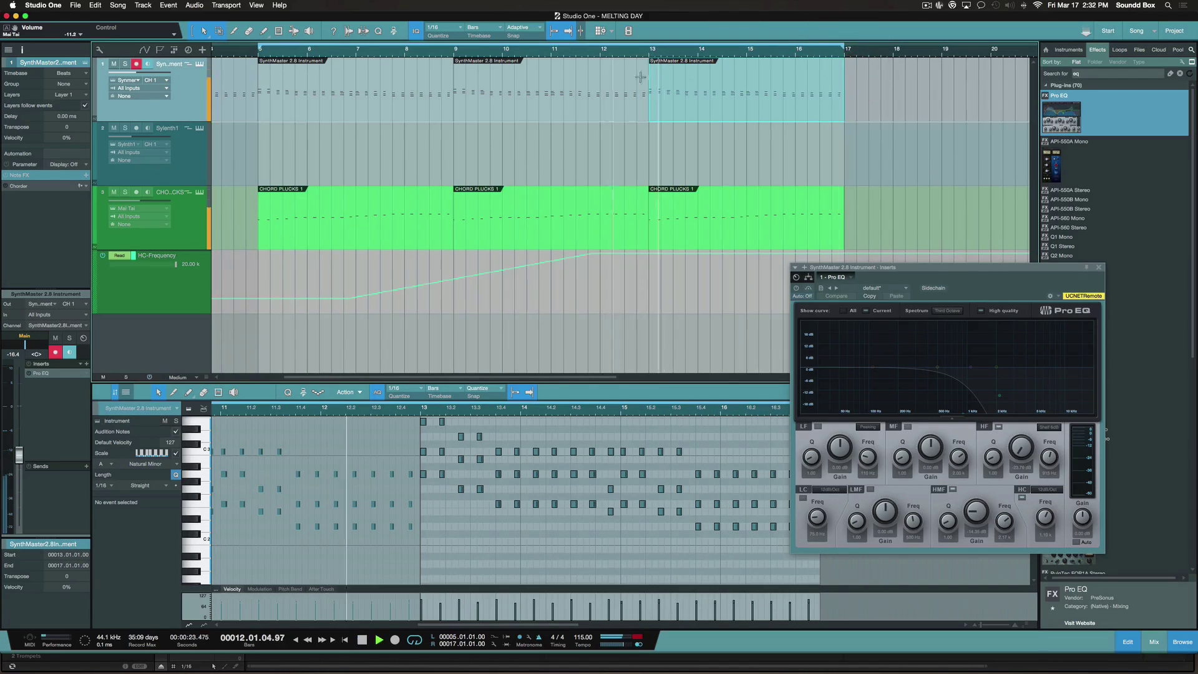
drag(150, 212, 124, 223)
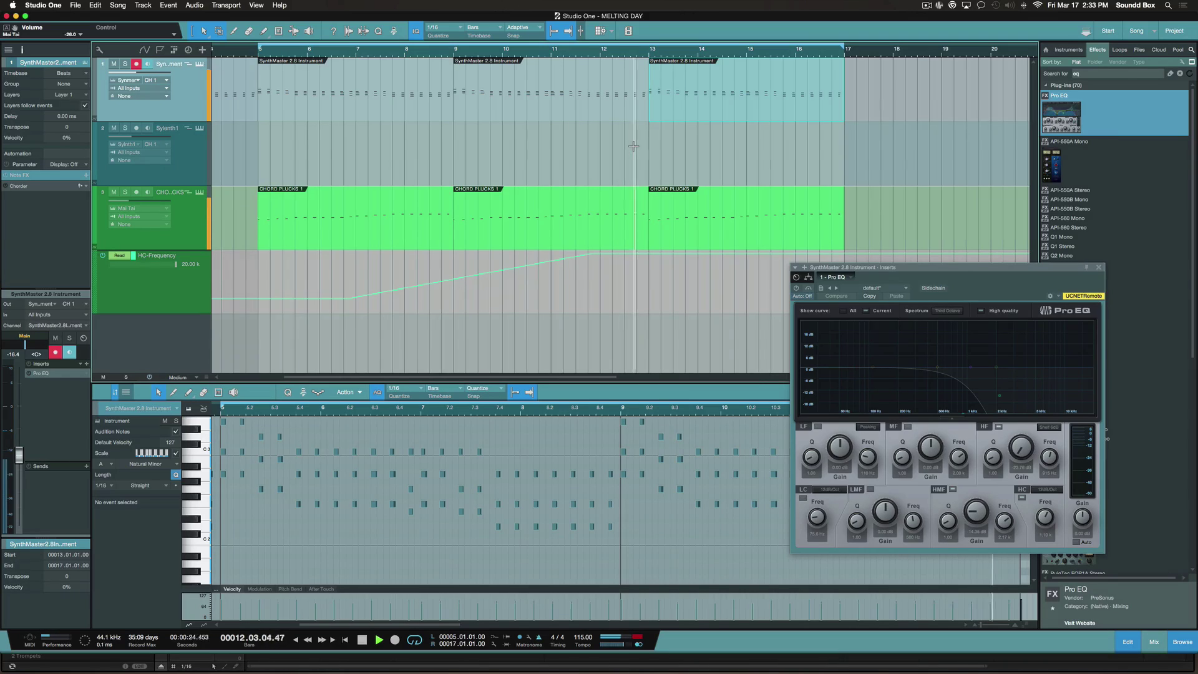
key(space)
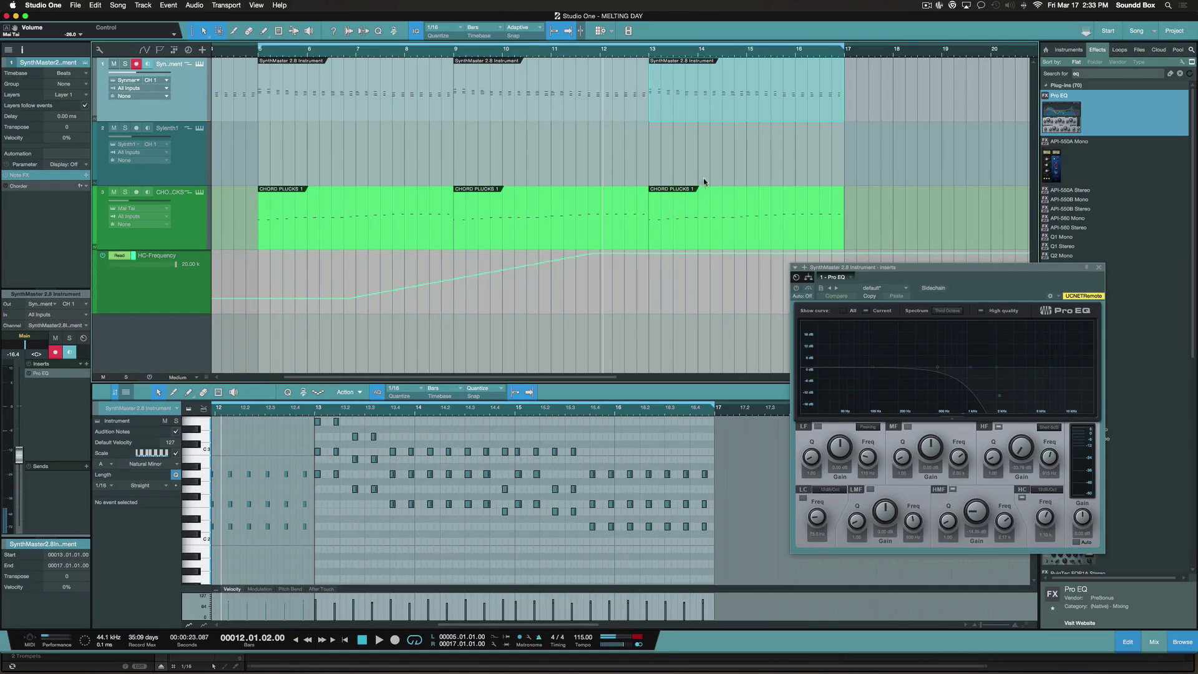
Close the Pro EQ window and collapse the automation lane under the CHORD PLUCKS 1 track
click(689, 299)
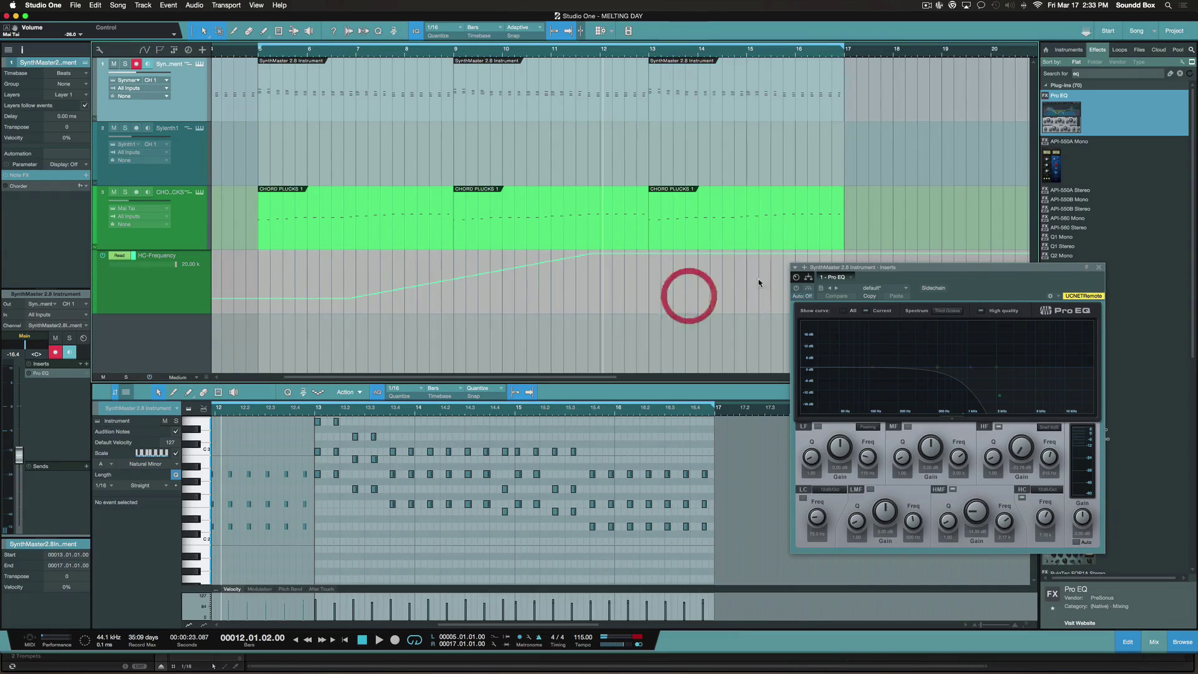
click(1100, 269)
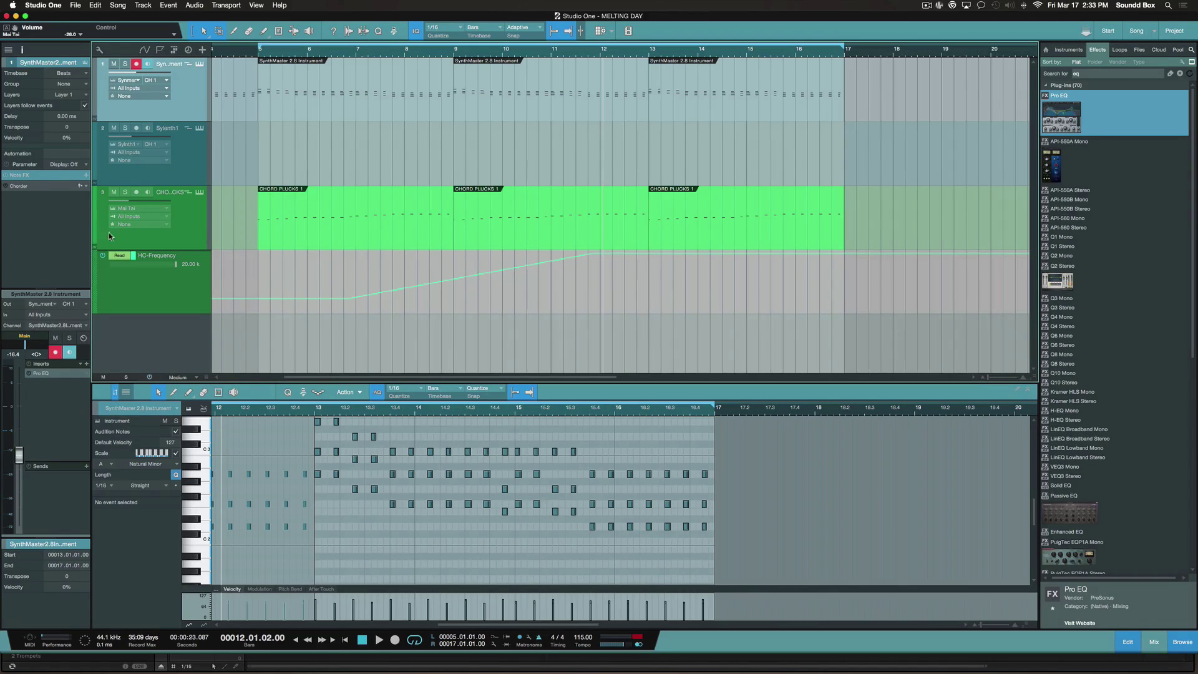
click(94, 249)
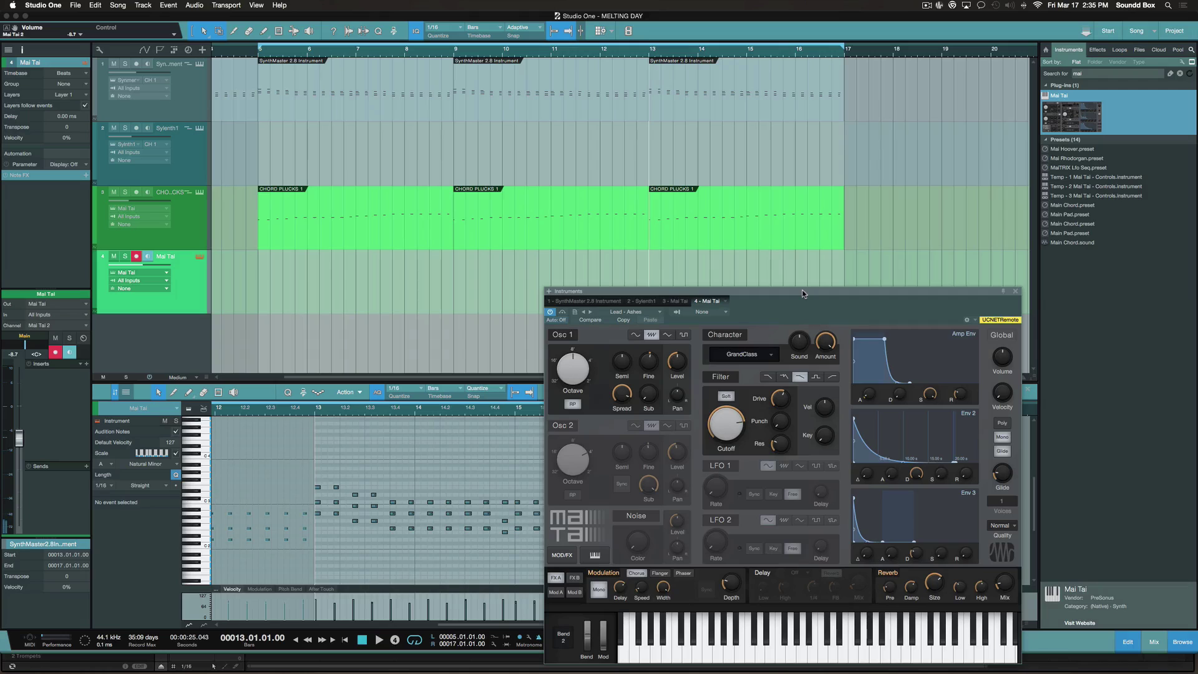
Record a lead melody from bar 13 to bar 17 on the new Mai Tai track
key(KP_Multiply)
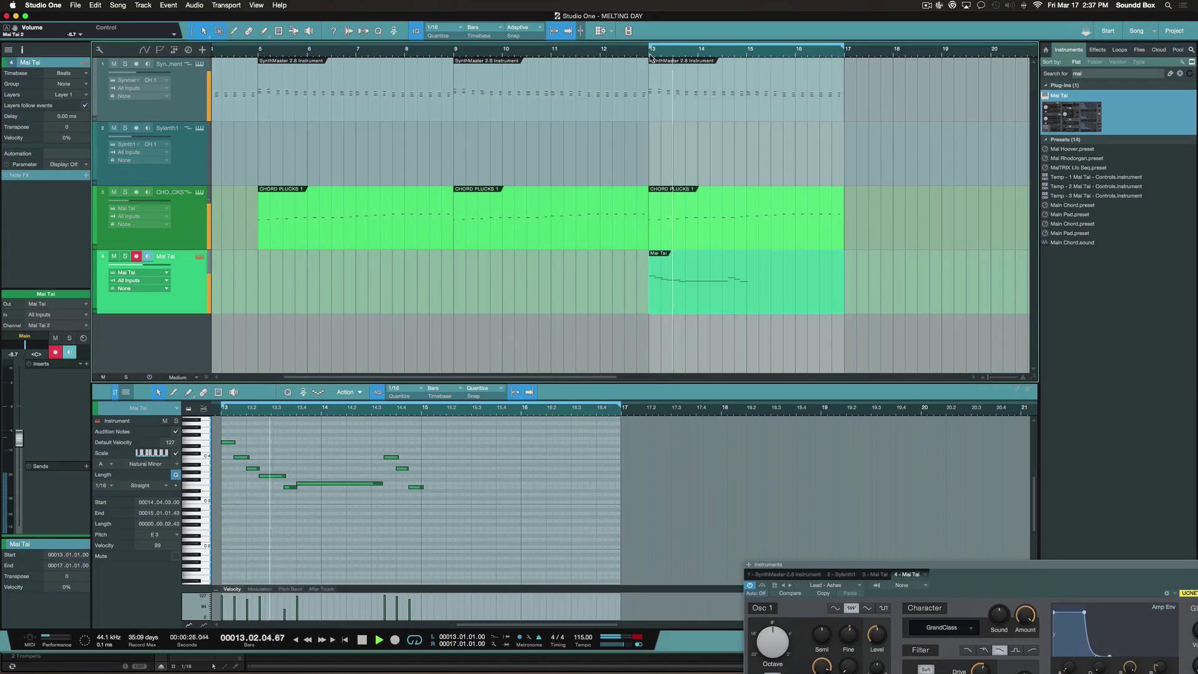
key(KP_Multiply)
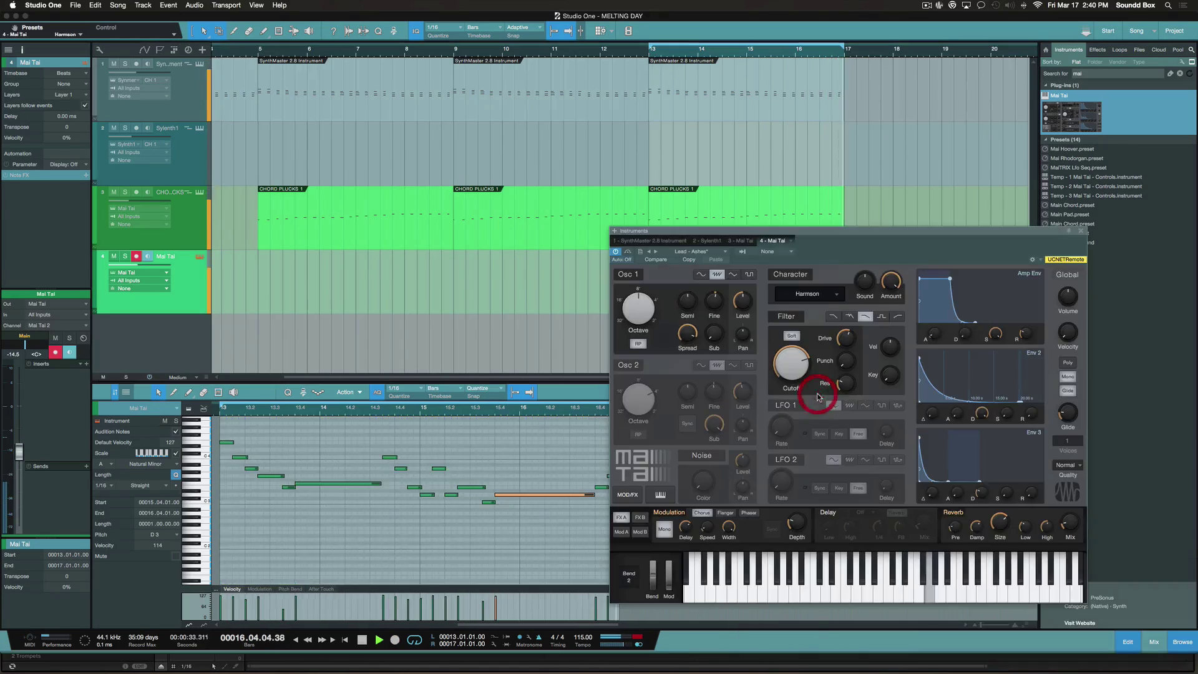
Audition Mai Tai Character models during playback, switching to Spherical, then Subharmonium, then another model
click(814, 294)
click(828, 417)
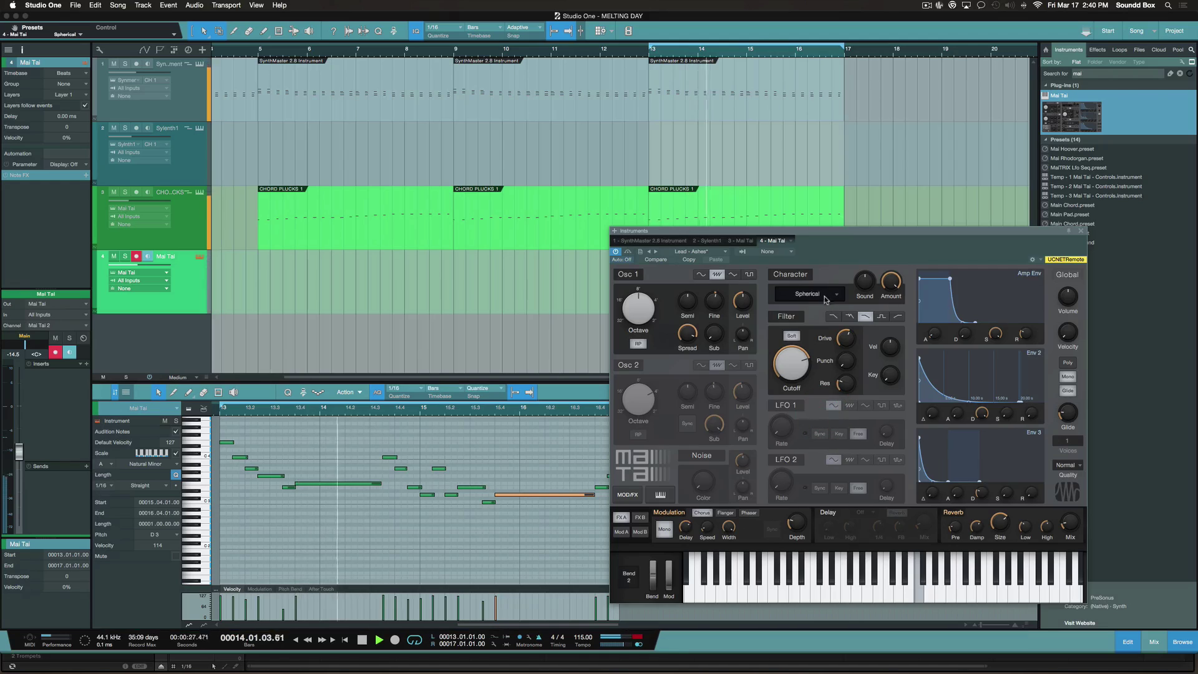
click(808, 294)
click(816, 406)
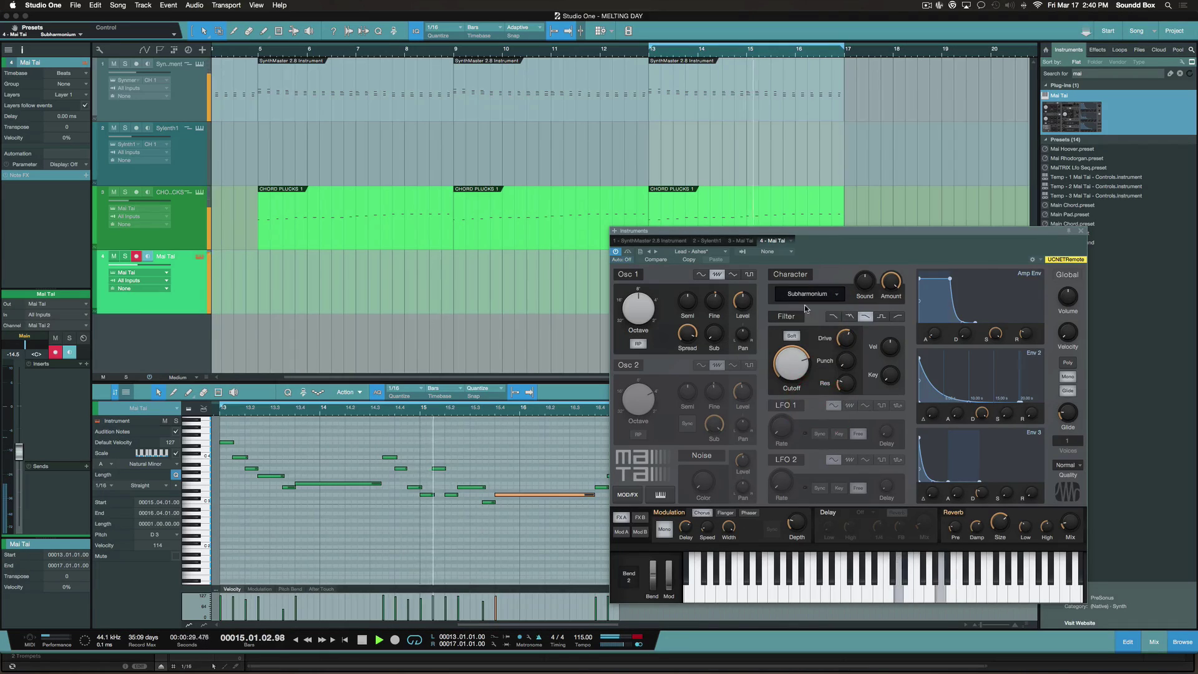
click(809, 294)
click(808, 418)
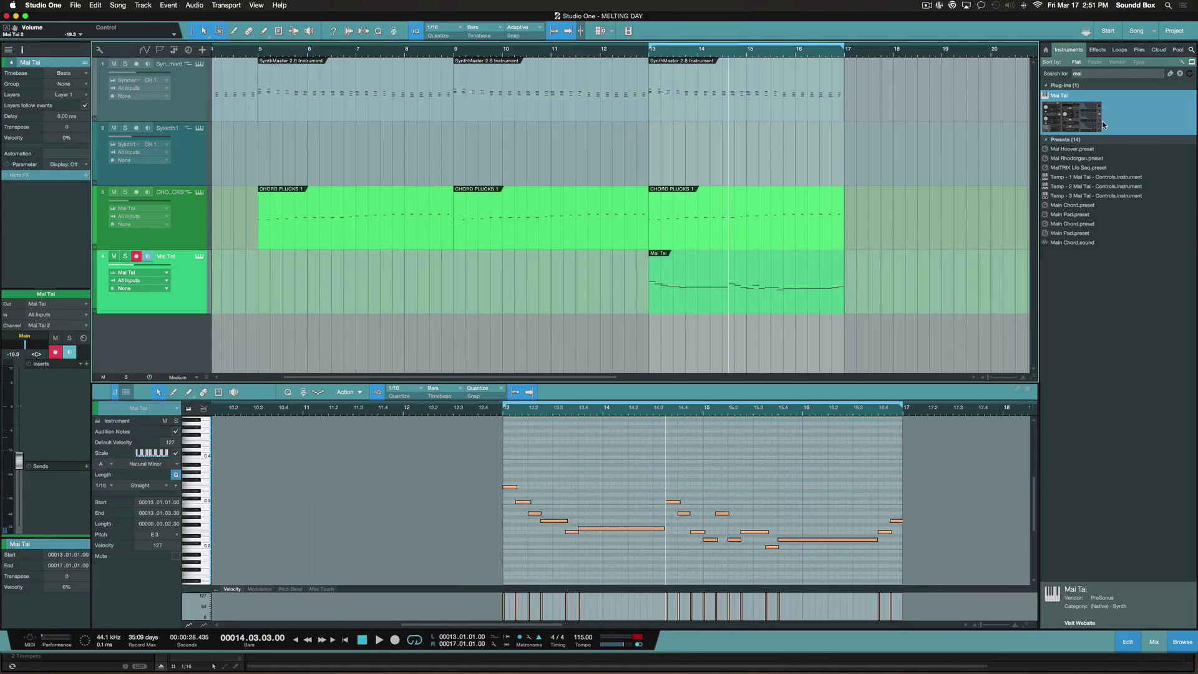
Find Sylenth1 in the instrument browser and combine it with the Mai Tai on the lead track
click(1093, 73)
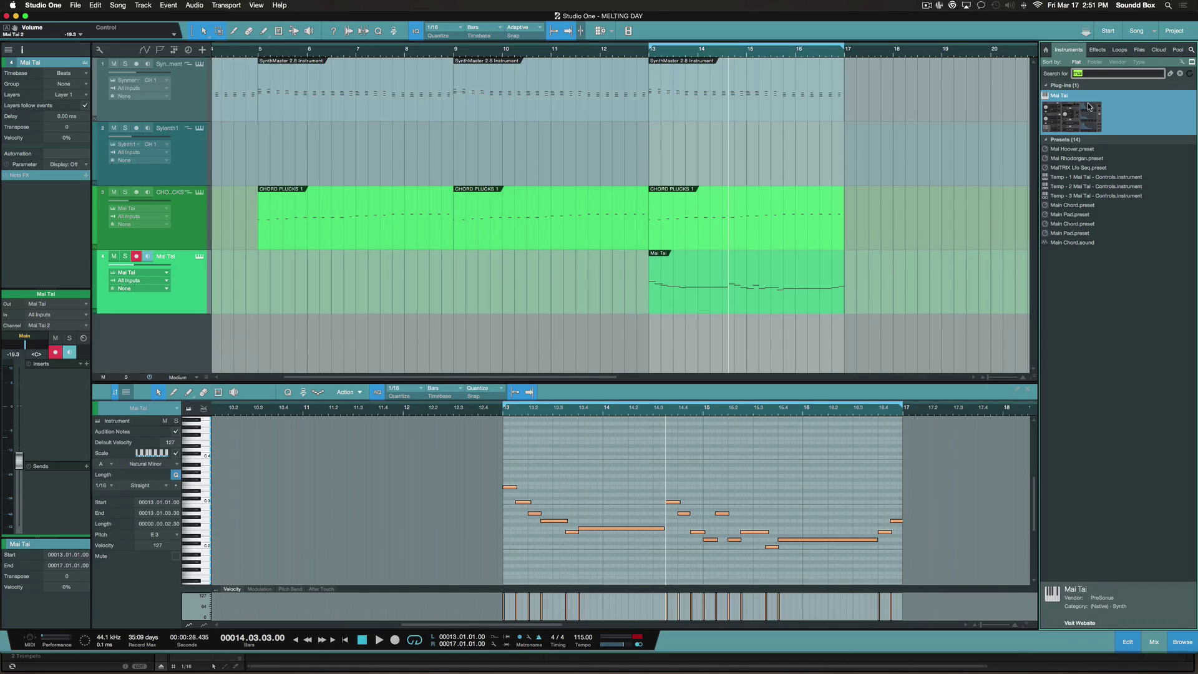
text(s)
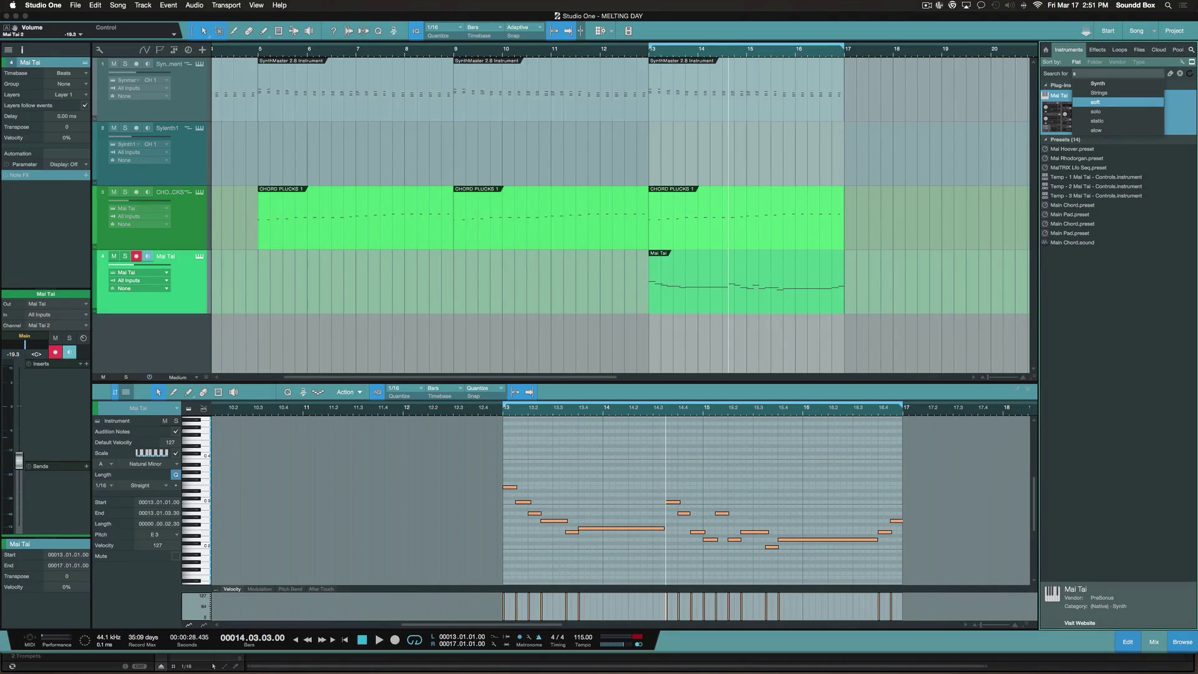
text(y)
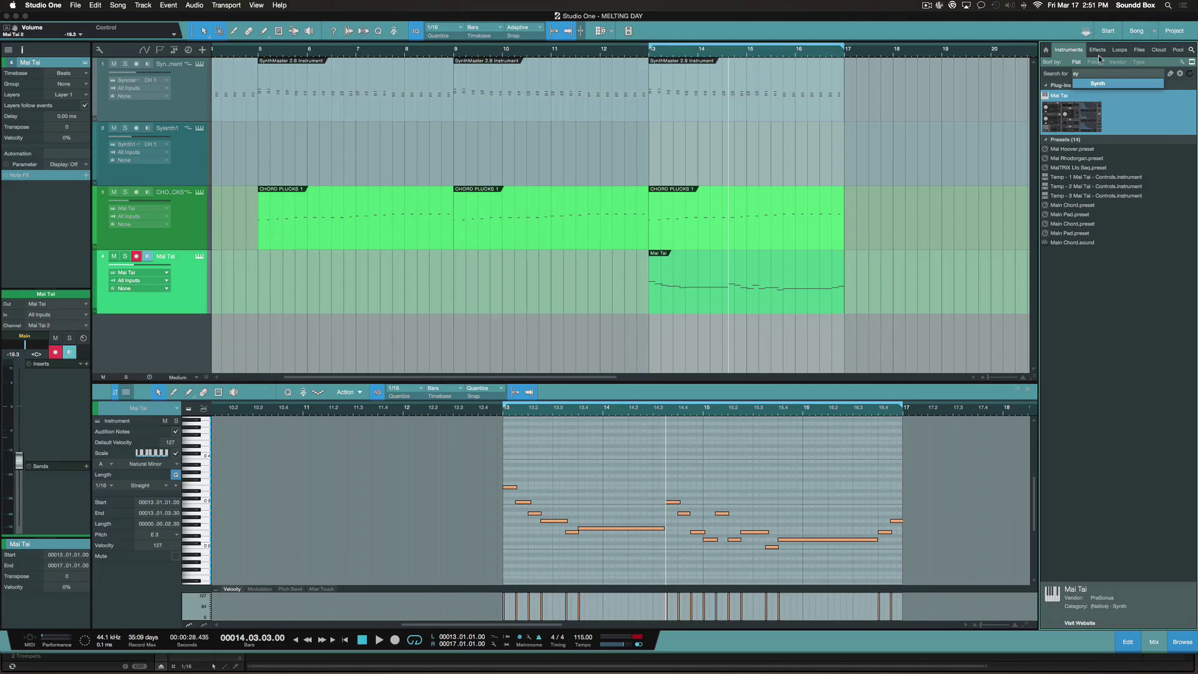
text(l)
drag(1088, 116, 698, 269)
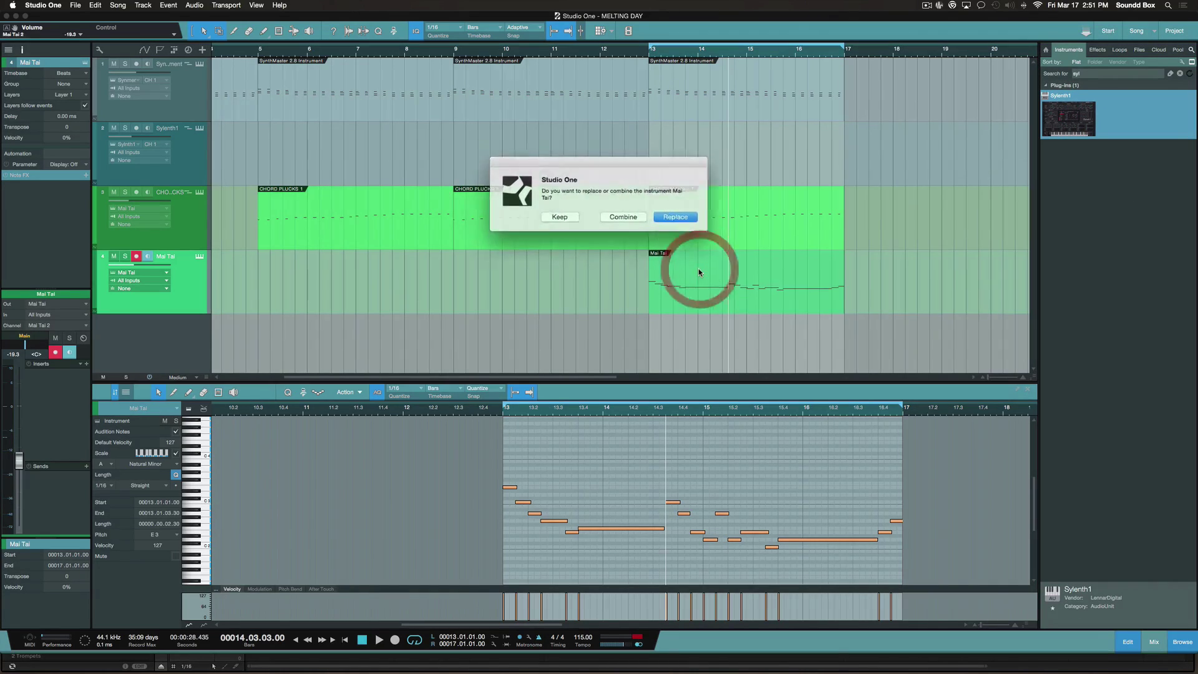
click(622, 216)
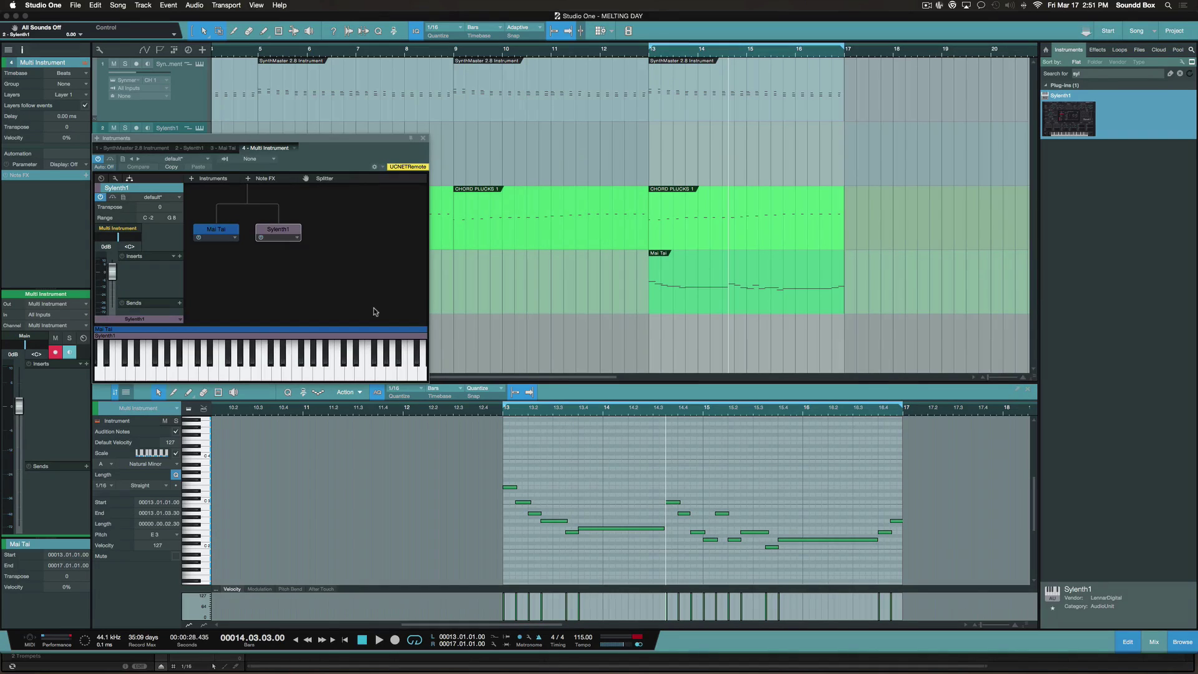
Set the Sylenth1 layer's volume to -14.3, open its editor and arrange it beside the Multi Instrument window
drag(182, 145, 597, 142)
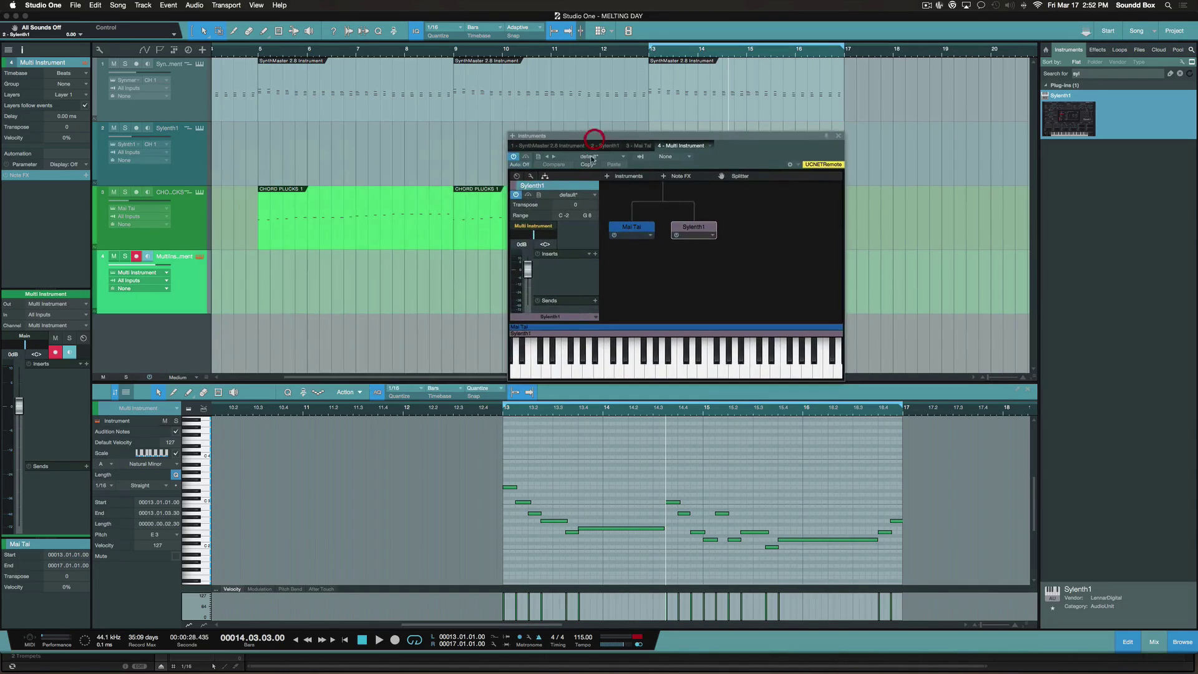
click(646, 232)
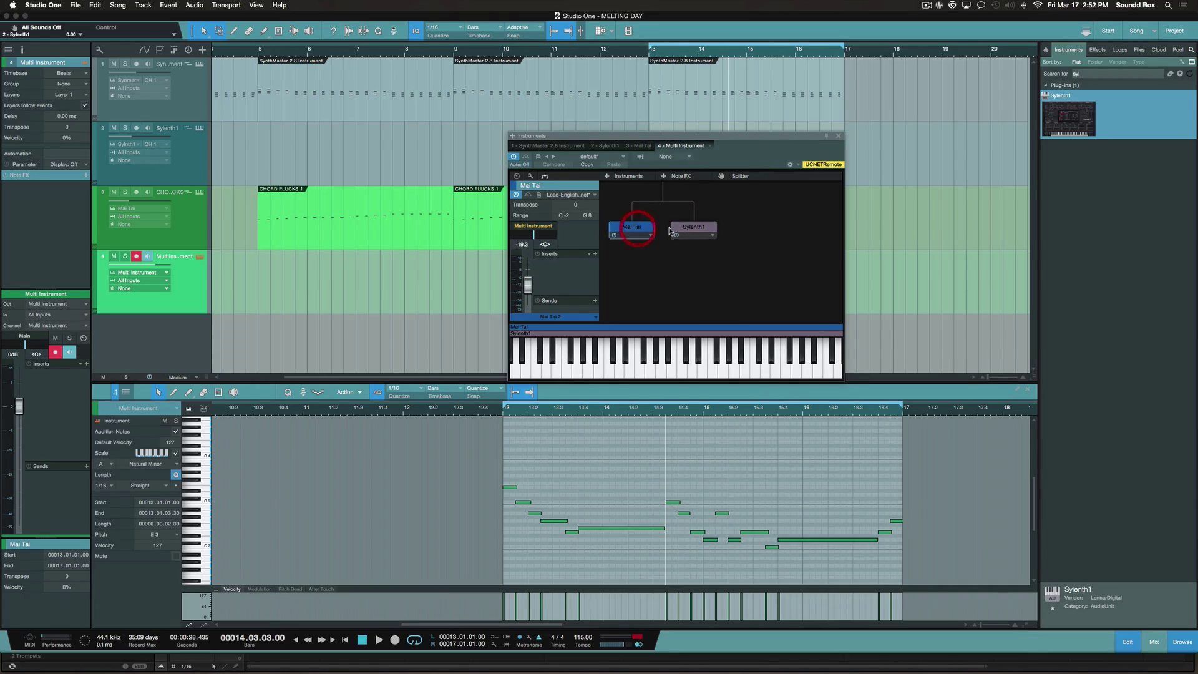
click(689, 231)
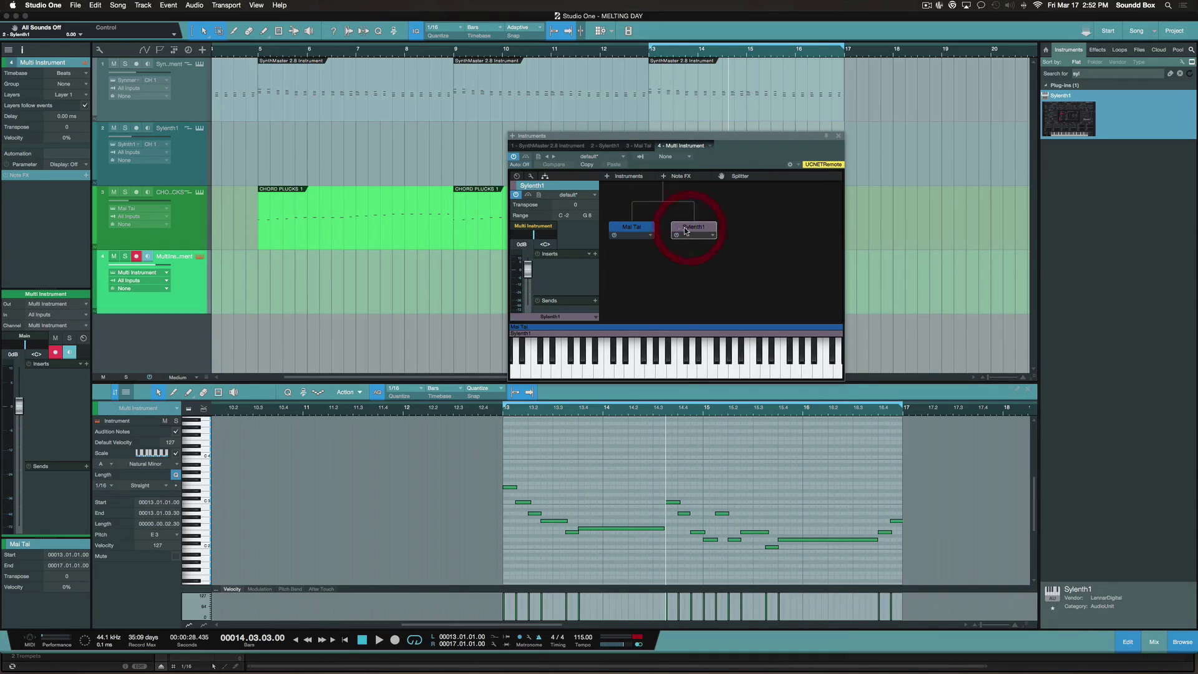
drag(527, 286, 527, 288)
double_click(695, 231)
drag(638, 116, 927, 187)
drag(772, 143, 522, 145)
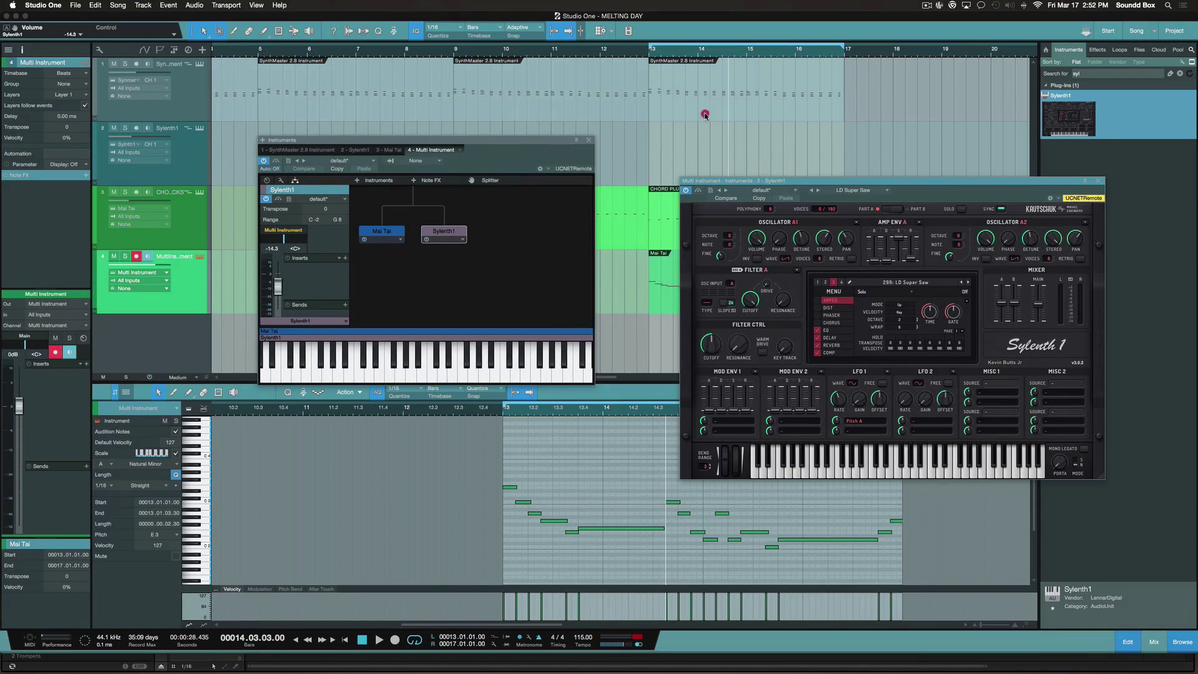
drag(855, 181, 801, 124)
Audition Sylenth1 lead presets during playback and settle on LD Synthrock
click(721, 134)
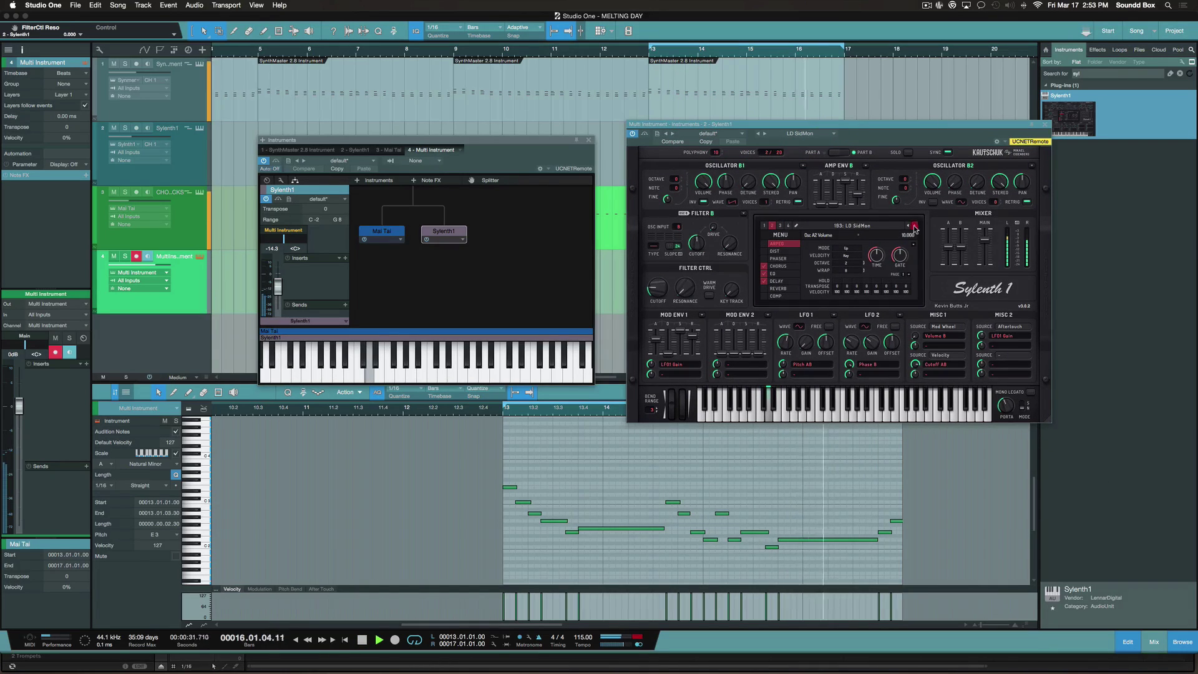
click(915, 226)
click(915, 227)
click(916, 228)
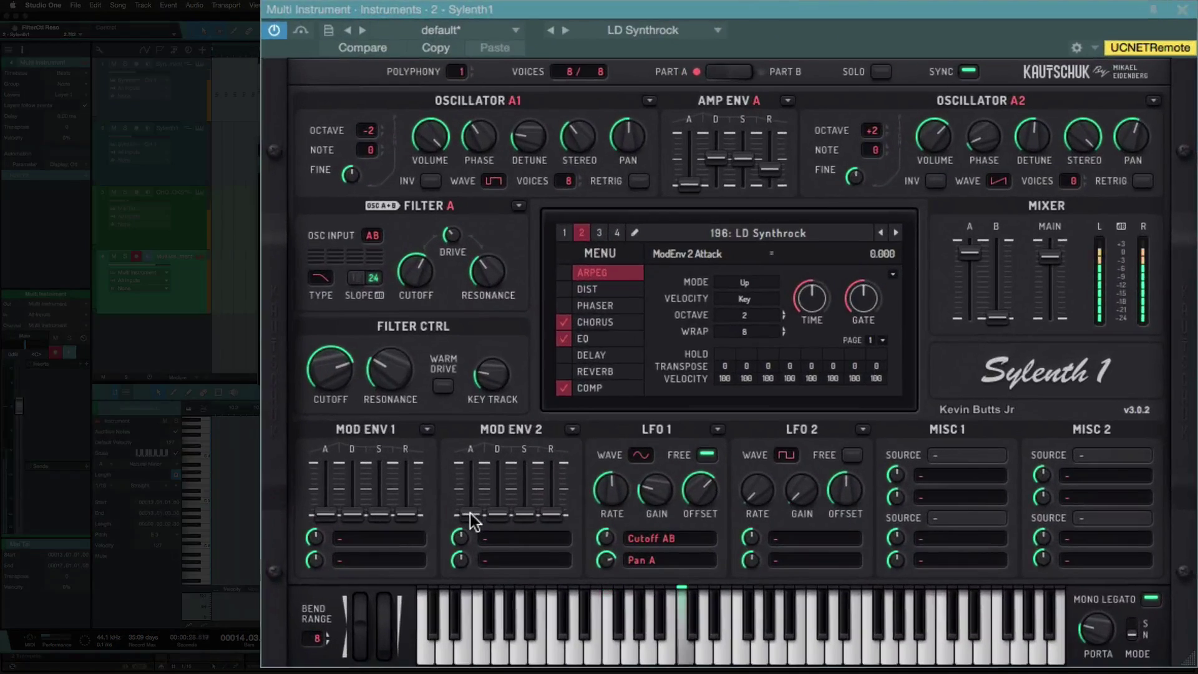
Raise Sylenth1's Mod Env 2 attack, set the Amp Env A attack to 3.510 and lengthen its release
drag(723, 354, 723, 332)
drag(472, 465, 474, 457)
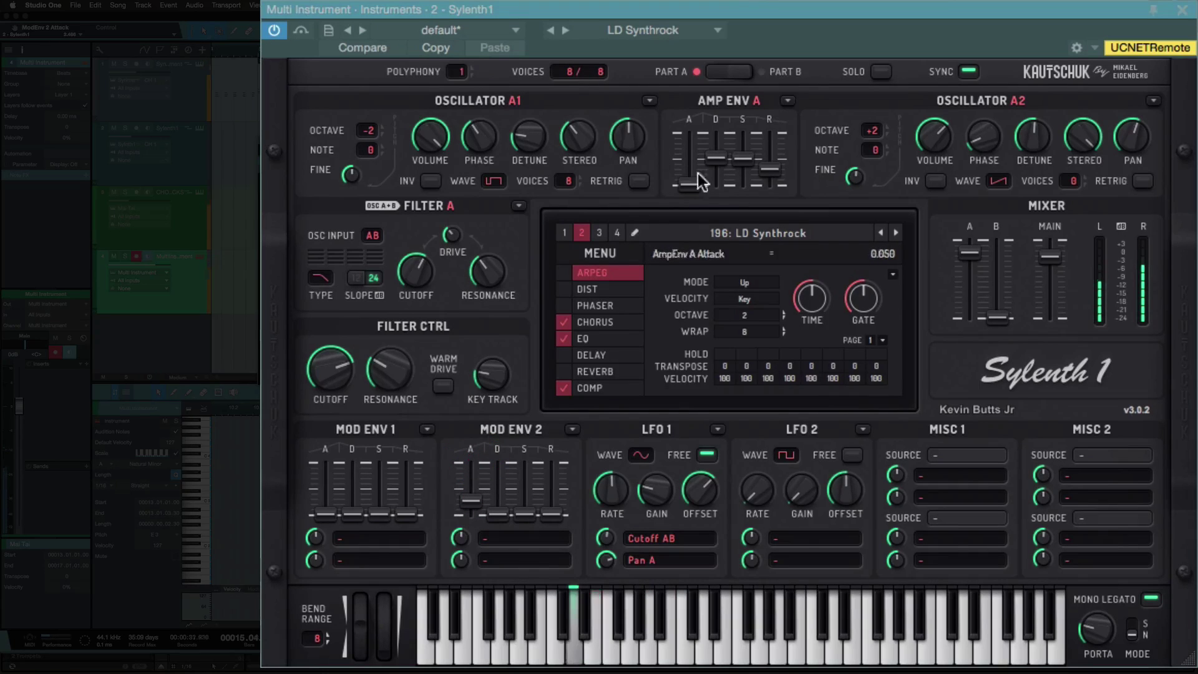
mouse_move(688, 61)
mouse_down()
mouse_move(695, 191)
mouse_move(693, 165)
mouse_move(692, 182)
mouse_move(706, 180)
mouse_up()
drag(765, 133, 769, 171)
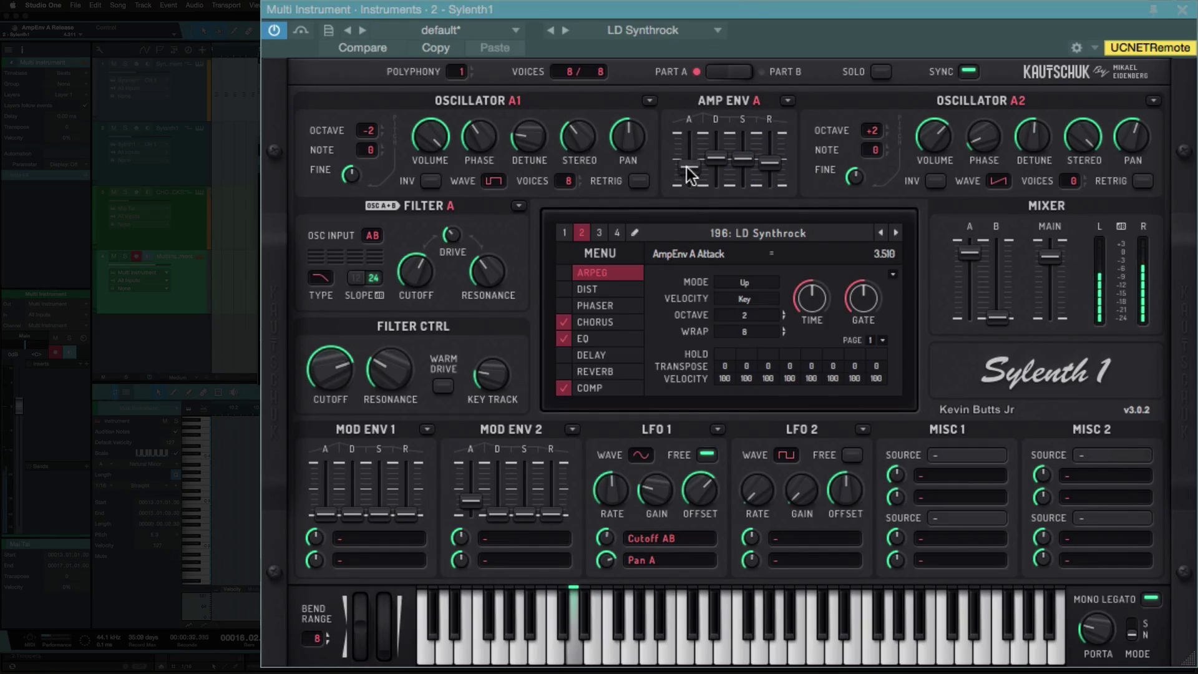
Set Sylenth1's Amp Env A decay to 6.545 and sustain to 6.340, and readjust the release
click(717, 160)
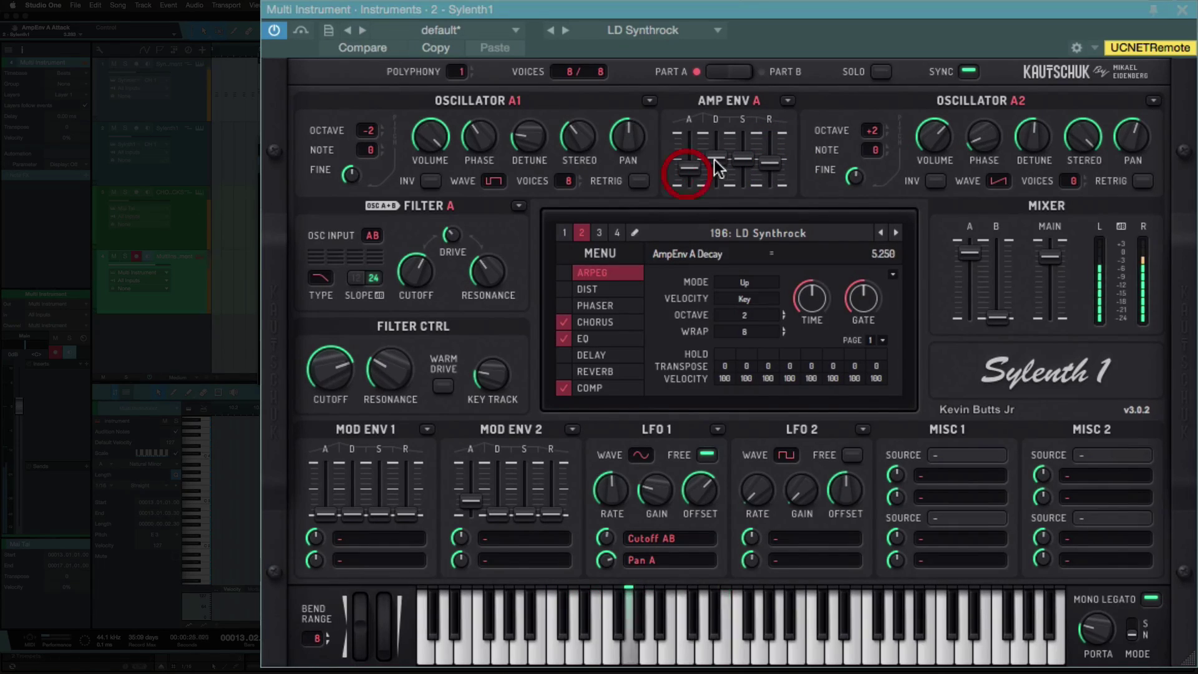
mouse_move(716, 158)
mouse_down()
mouse_move(719, 144)
mouse_move(722, 173)
mouse_up()
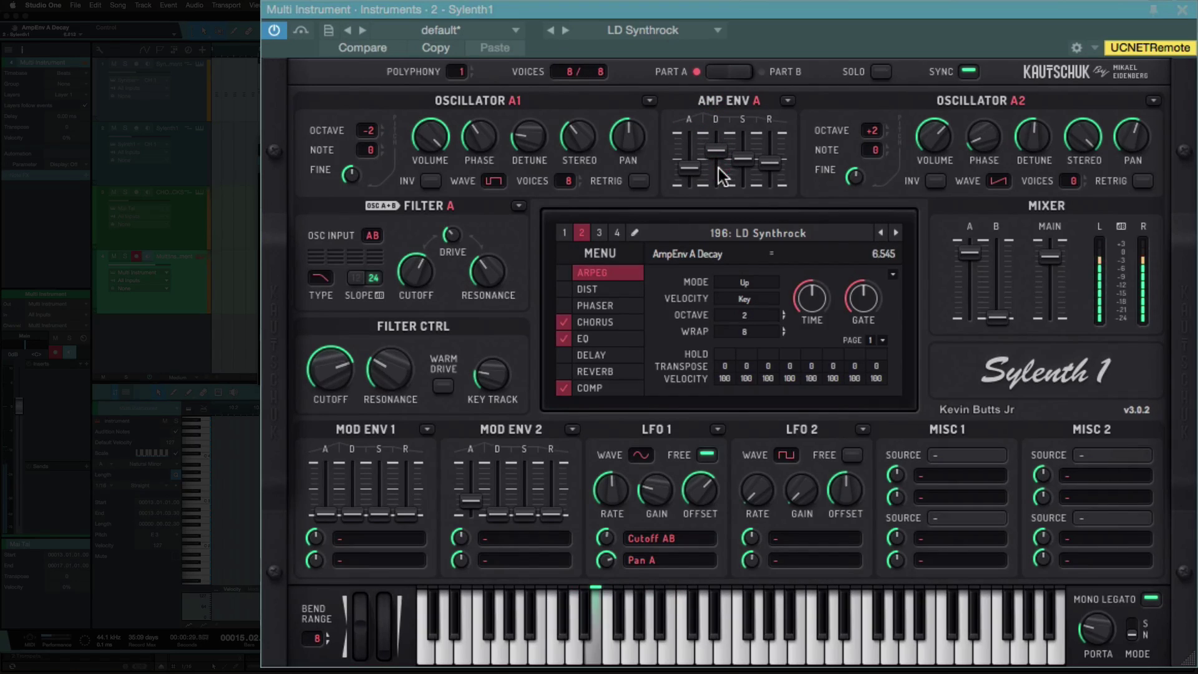
click(745, 161)
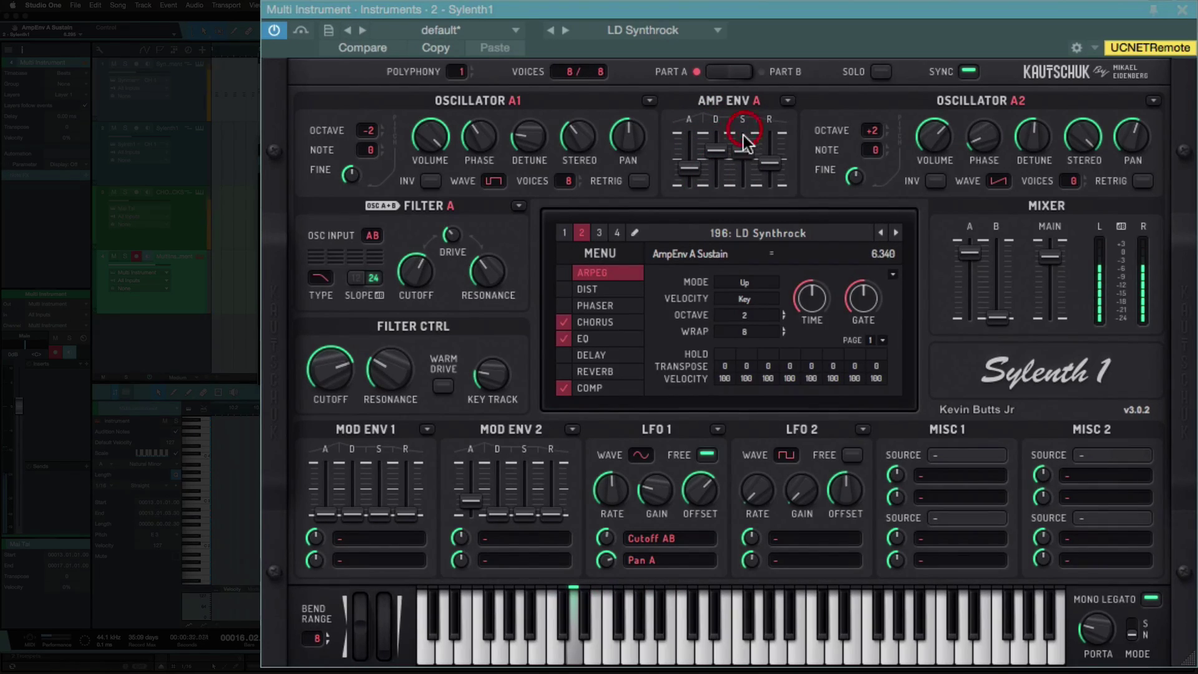
drag(770, 164, 769, 223)
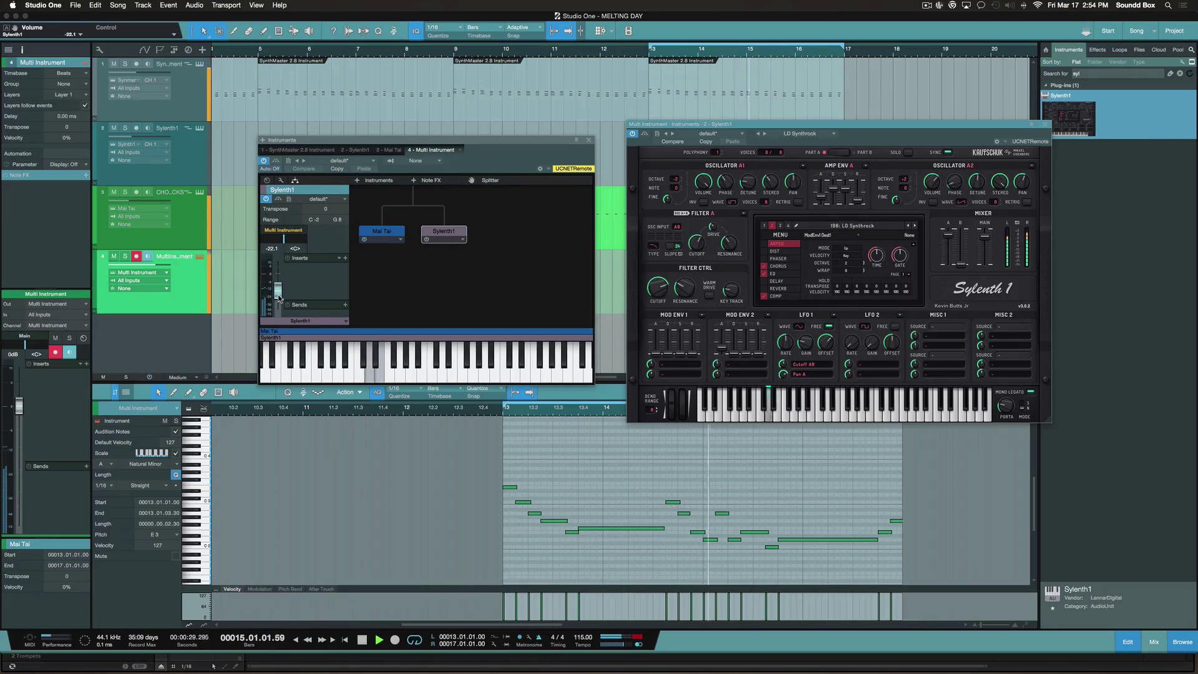
Close the Multi Instrument and Sylenth1 windows and play back the arrangement with the layered lead
click(589, 140)
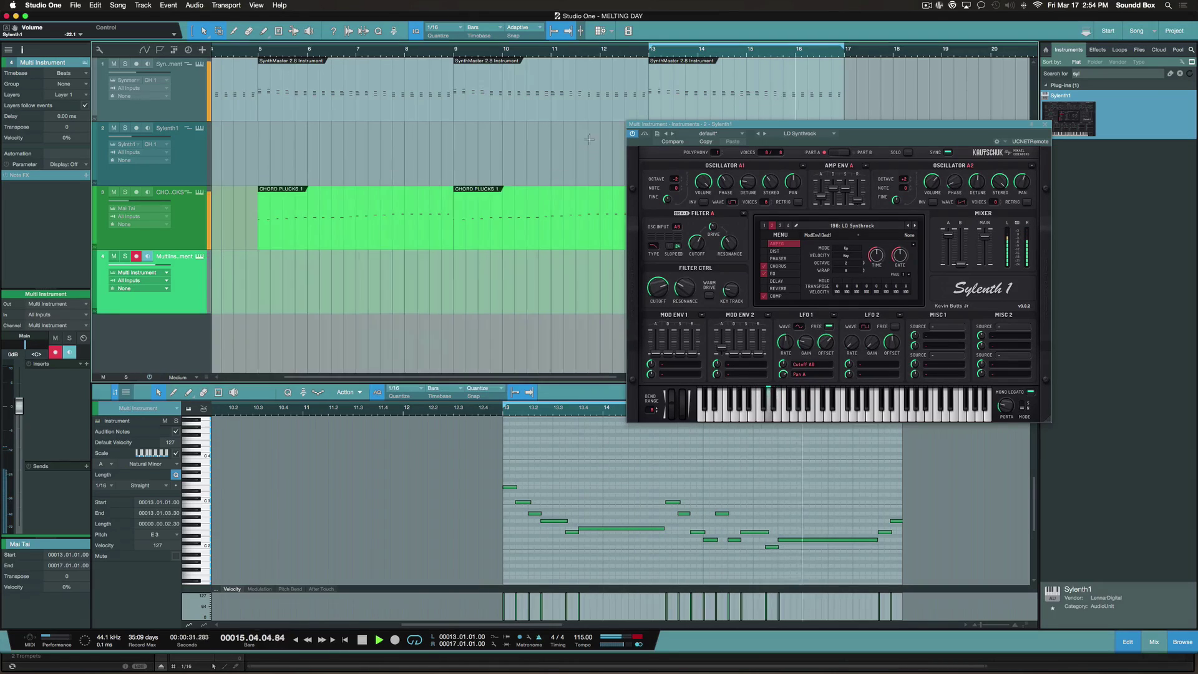
click(1044, 124)
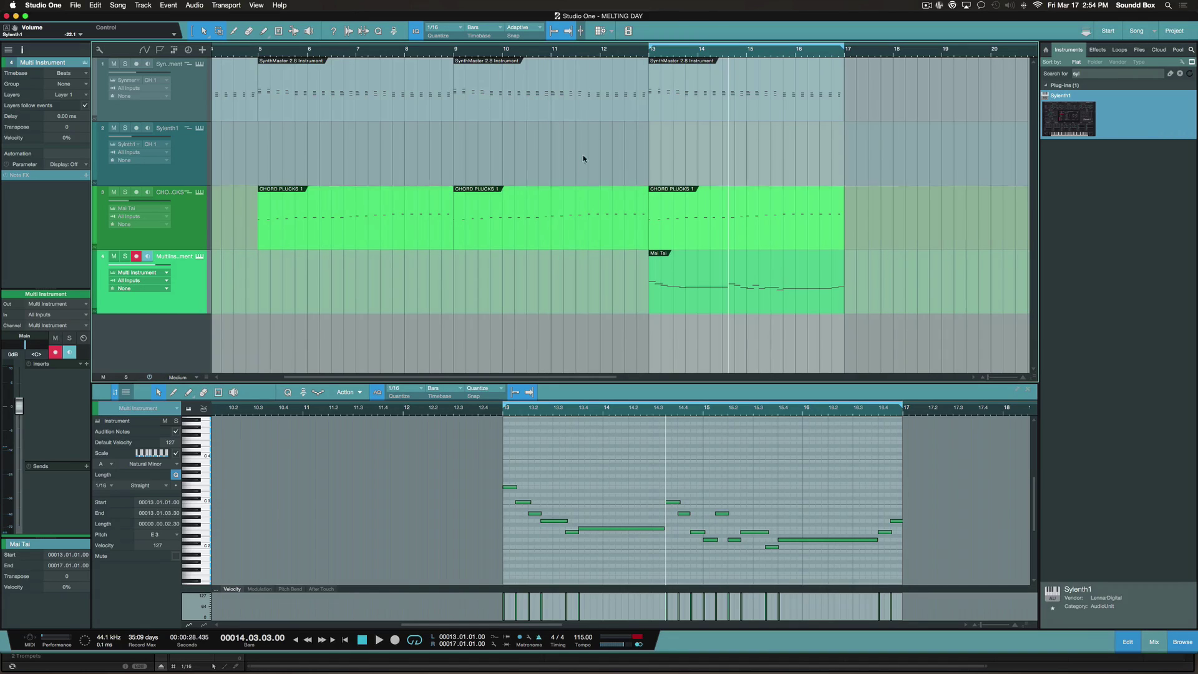
key(space)
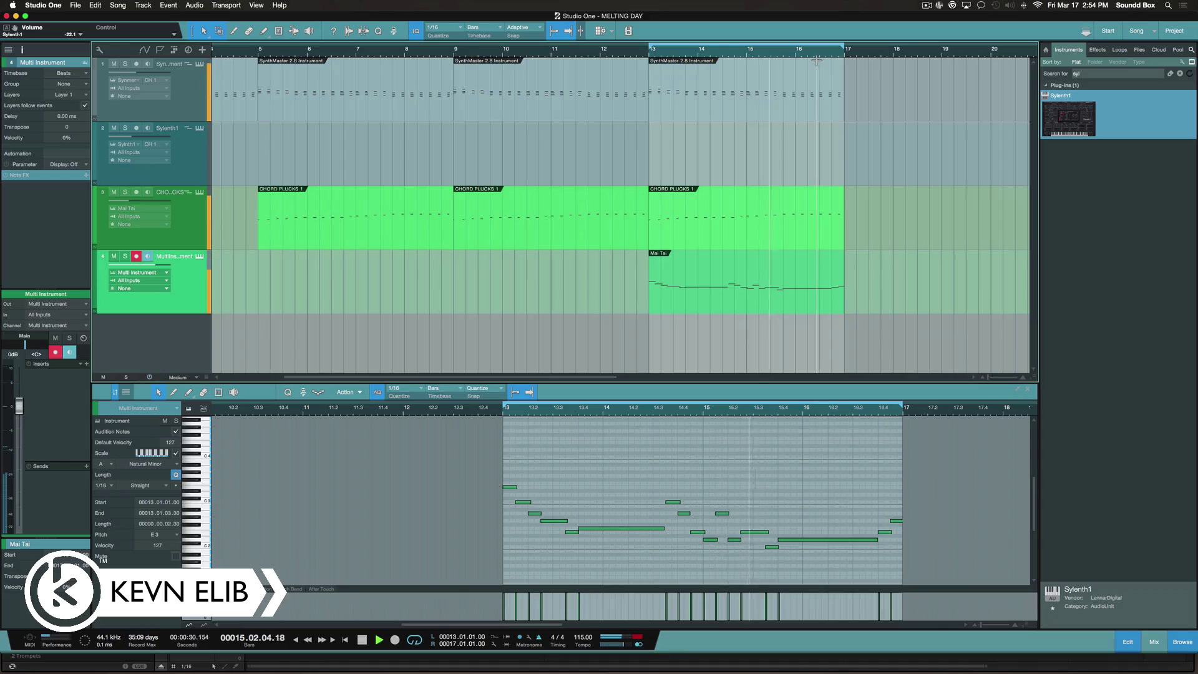